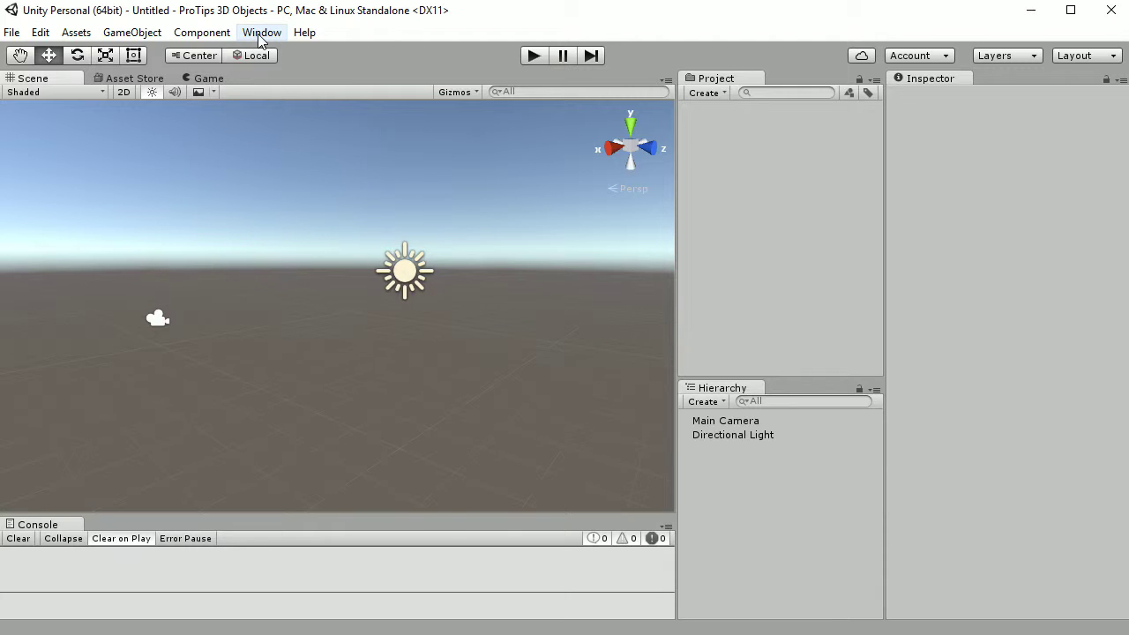
- Import the full ProTips - UGUI Tooltip System package from the Asset Store downloads and return to the scene view
left_click(132, 79)
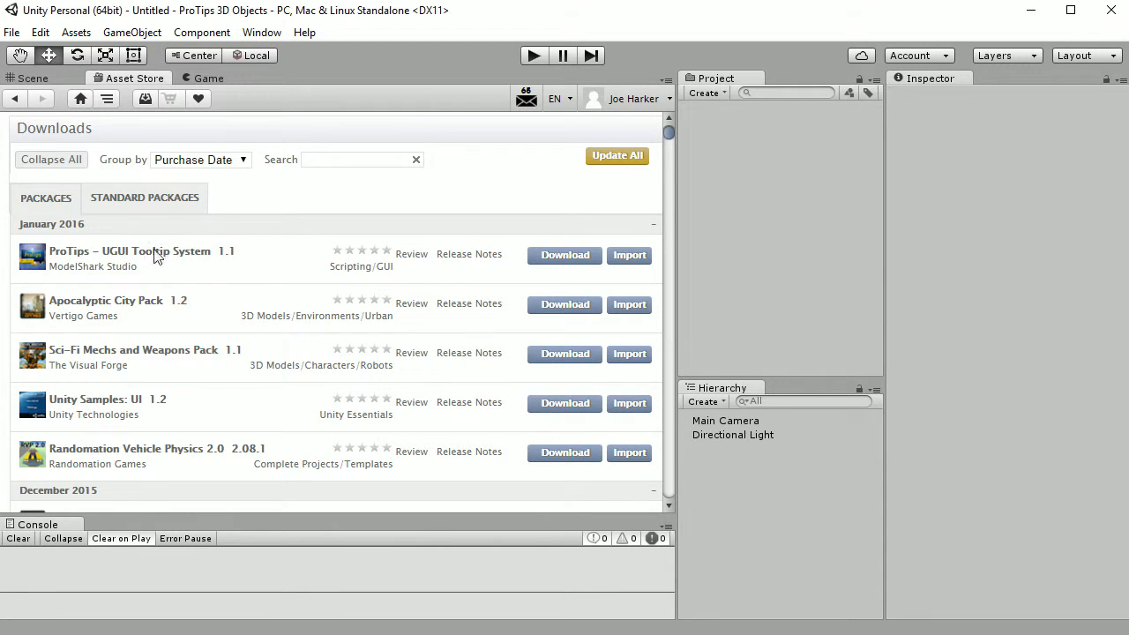
left_click(637, 256)
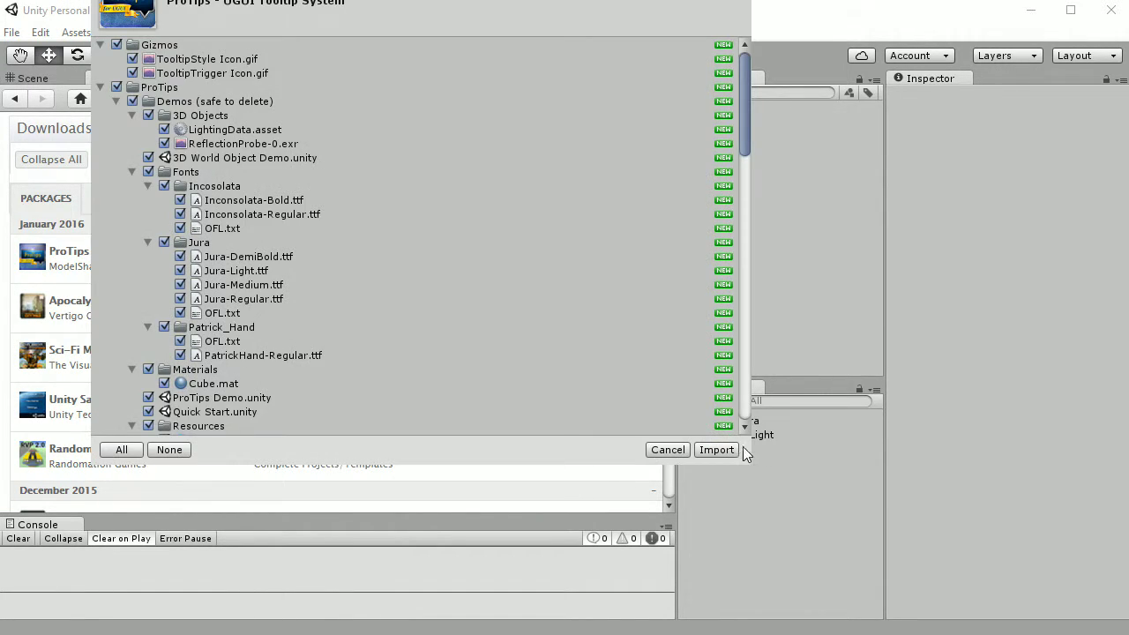
left_click(732, 448)
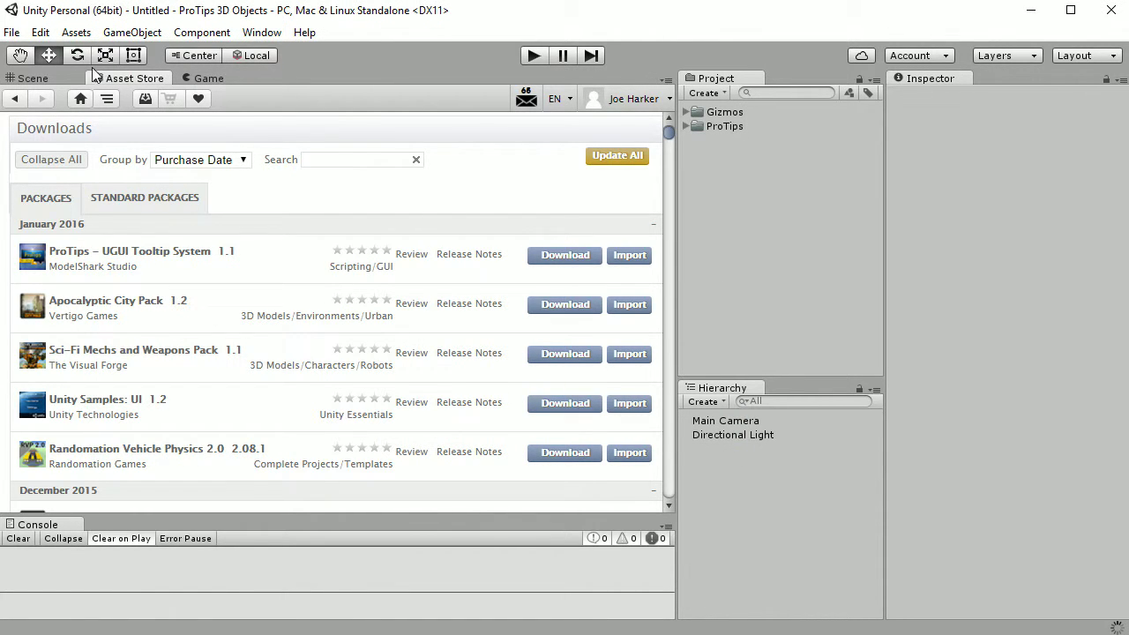
left_click(30, 78)
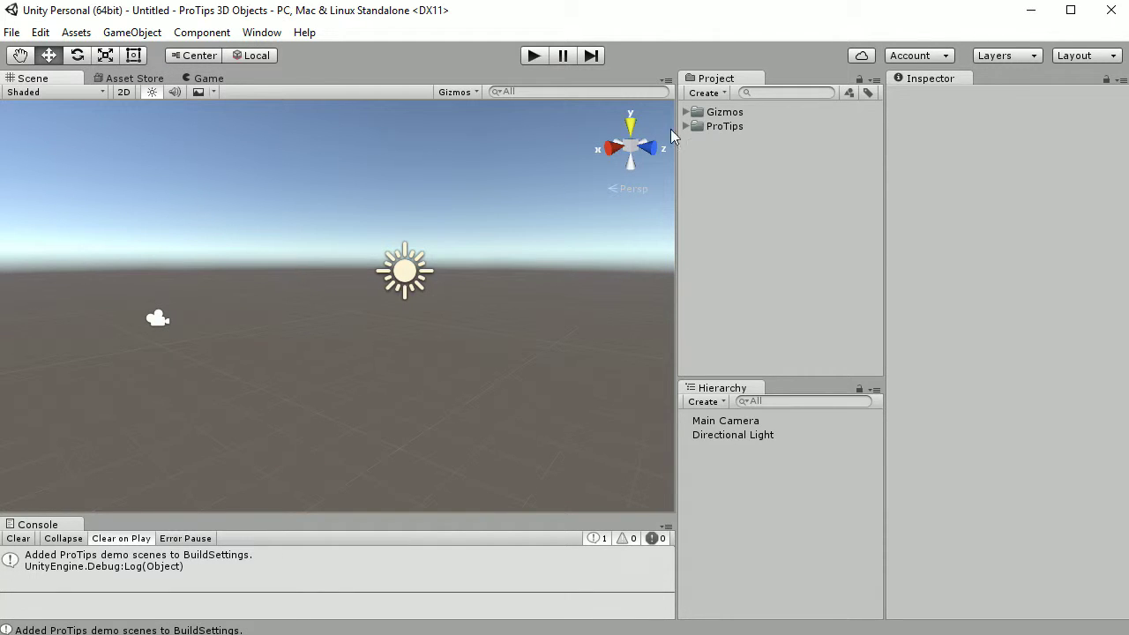
- Run the ProTips Quick Setup to add the tooltip manager to the scene, and inspect its settings
left_click(263, 34)
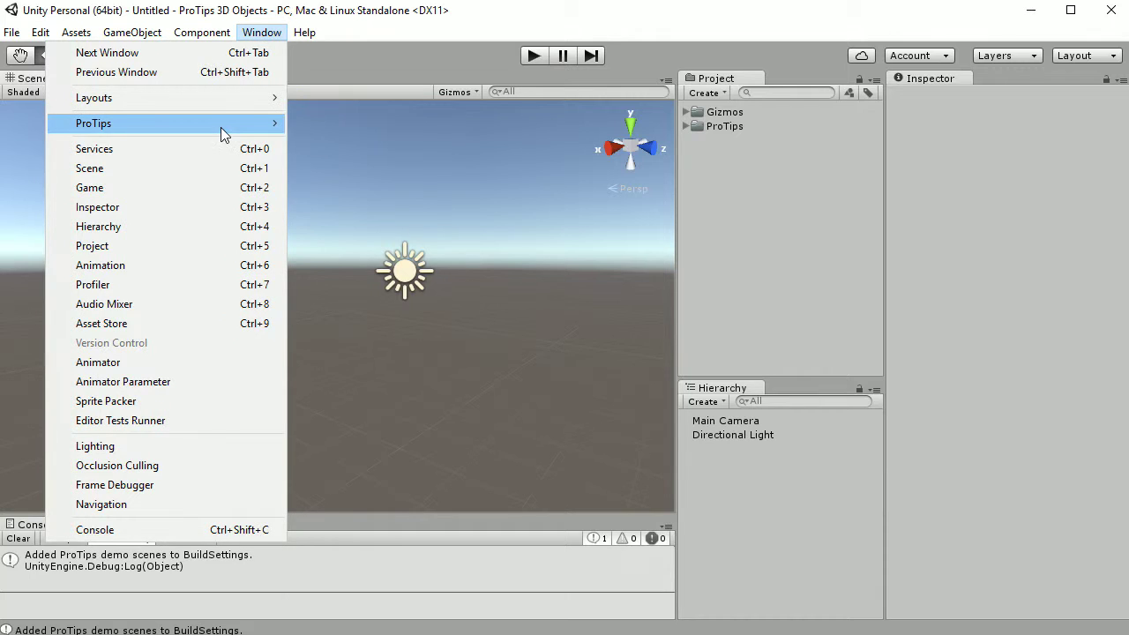
mouse_move(217, 126)
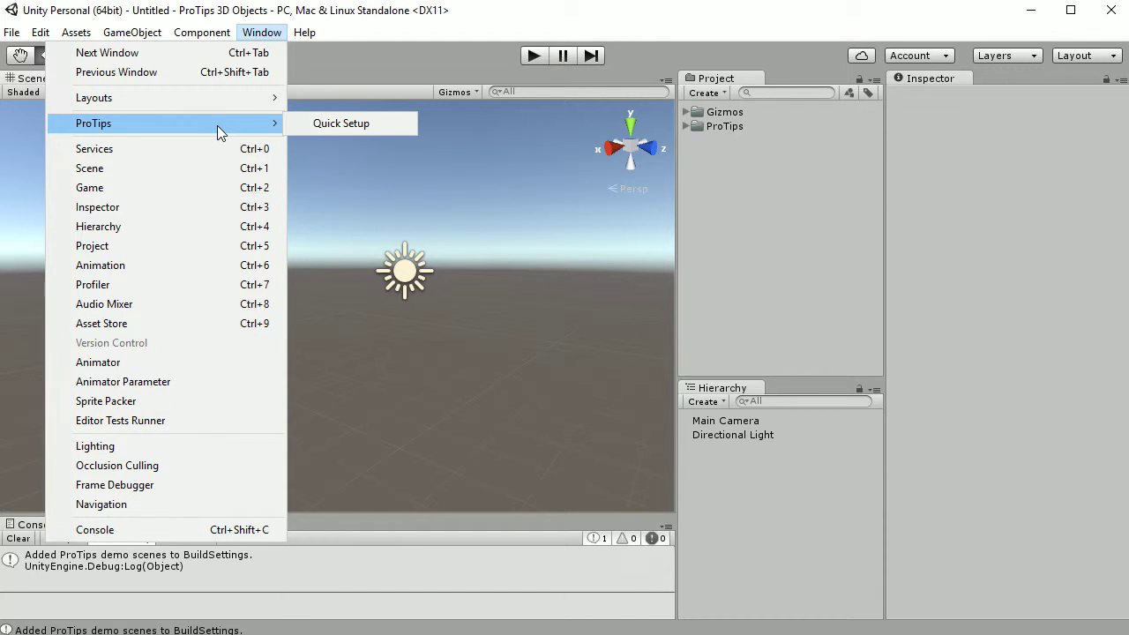
left_click(361, 127)
left_click(755, 421)
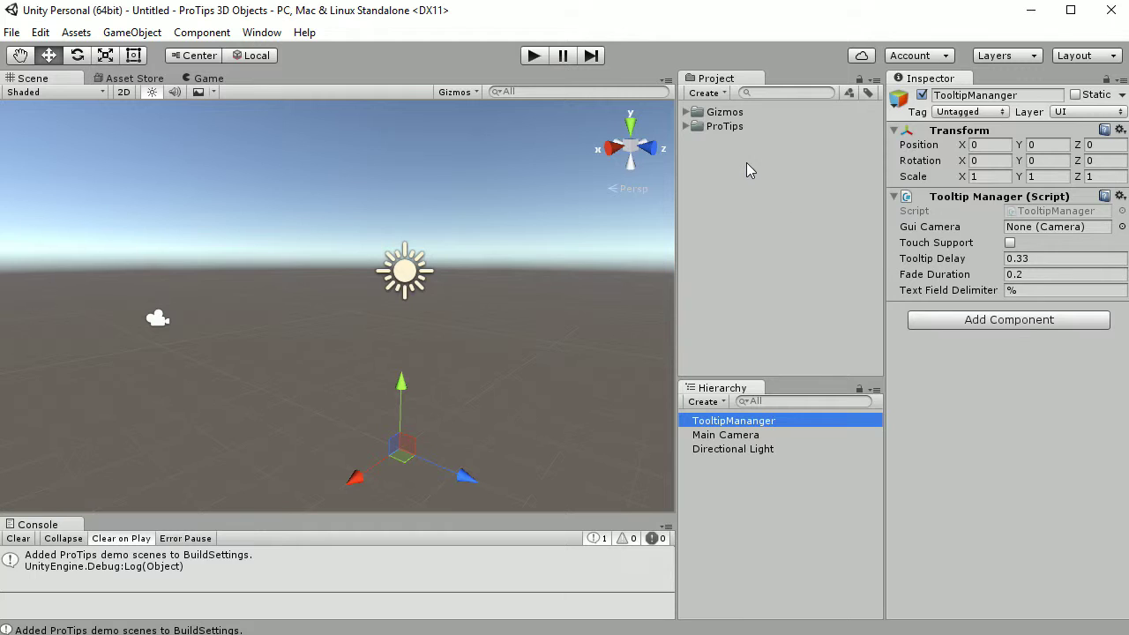
left_click(737, 496)
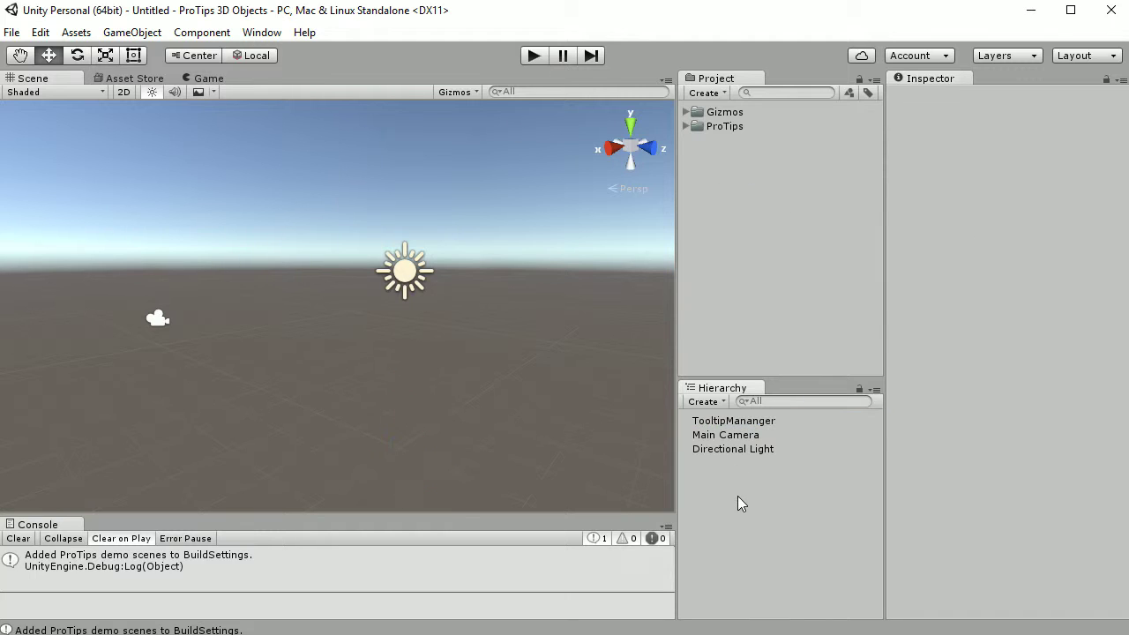
- Add a UI Canvas to the scene and check its available render modes, keeping Screen Space - Overlay
right_click(709, 481)
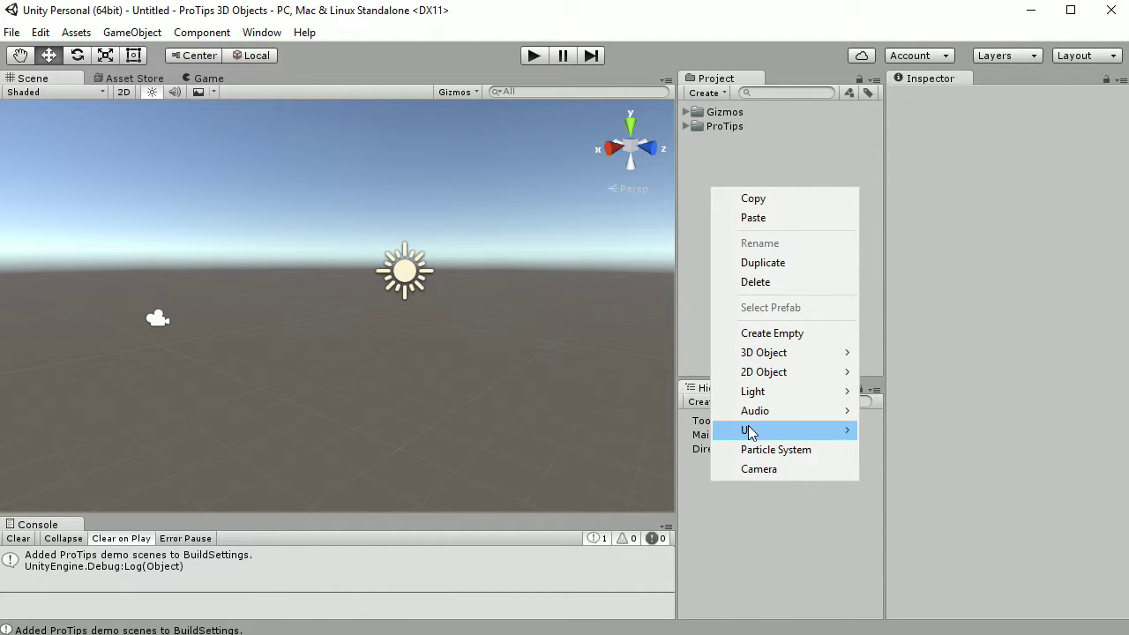
mouse_move(754, 430)
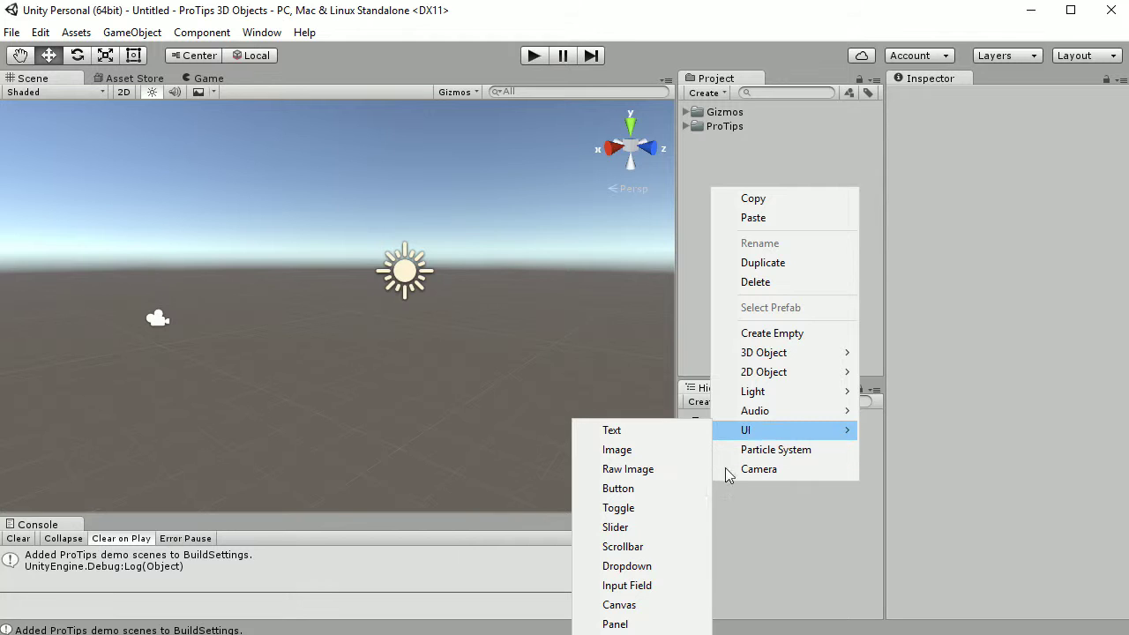
left_click(643, 607)
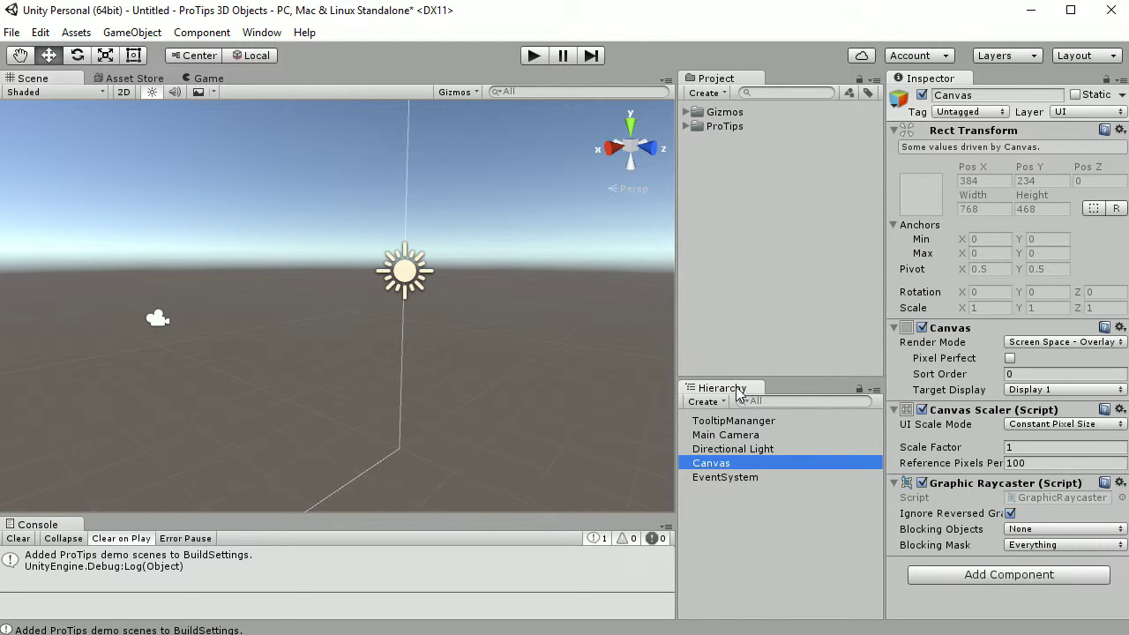
left_click(1059, 342)
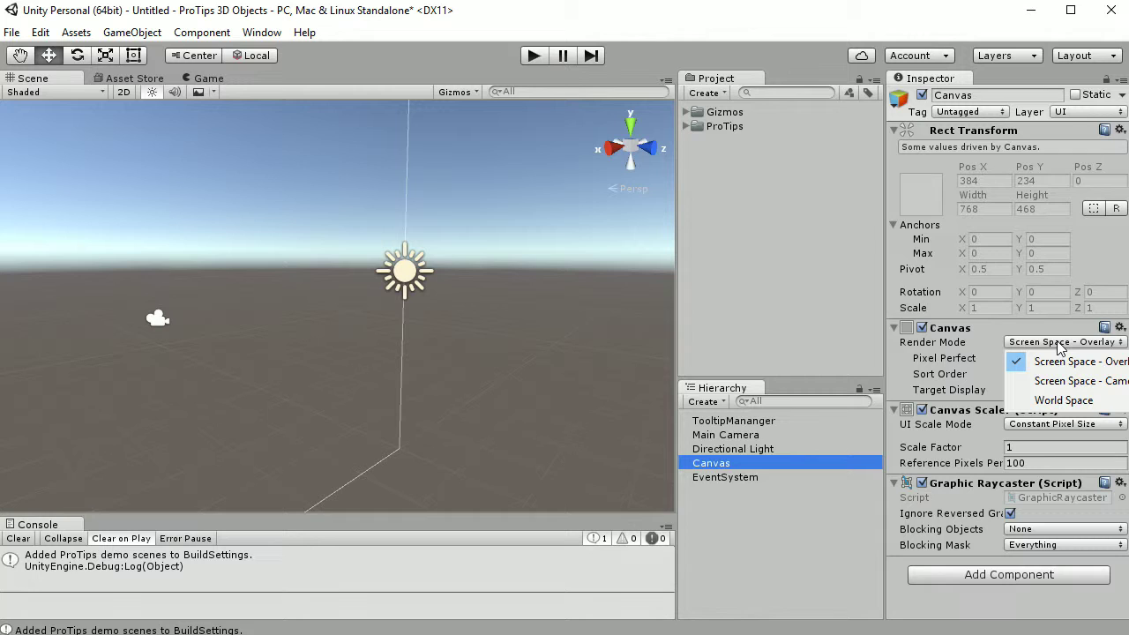
left_click(822, 517)
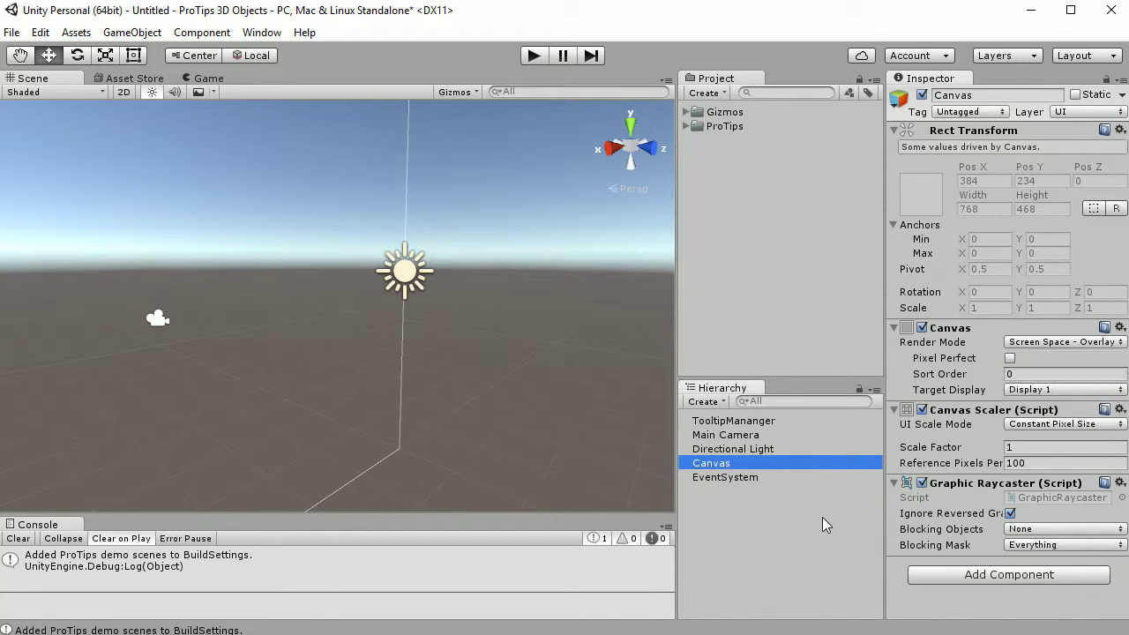
left_click(803, 521)
left_click(721, 464)
- Locate the TooltipTrigger script in the Behaviors folder of the ProTips scripts and inspect it
left_click(686, 126)
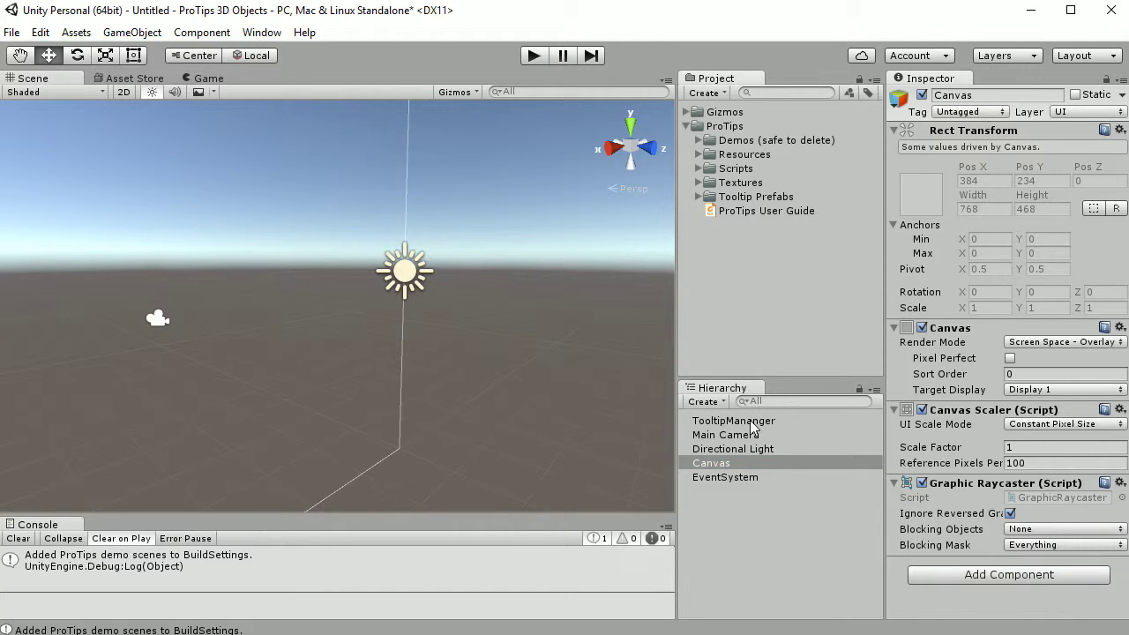
left_click(698, 168)
left_click(711, 182)
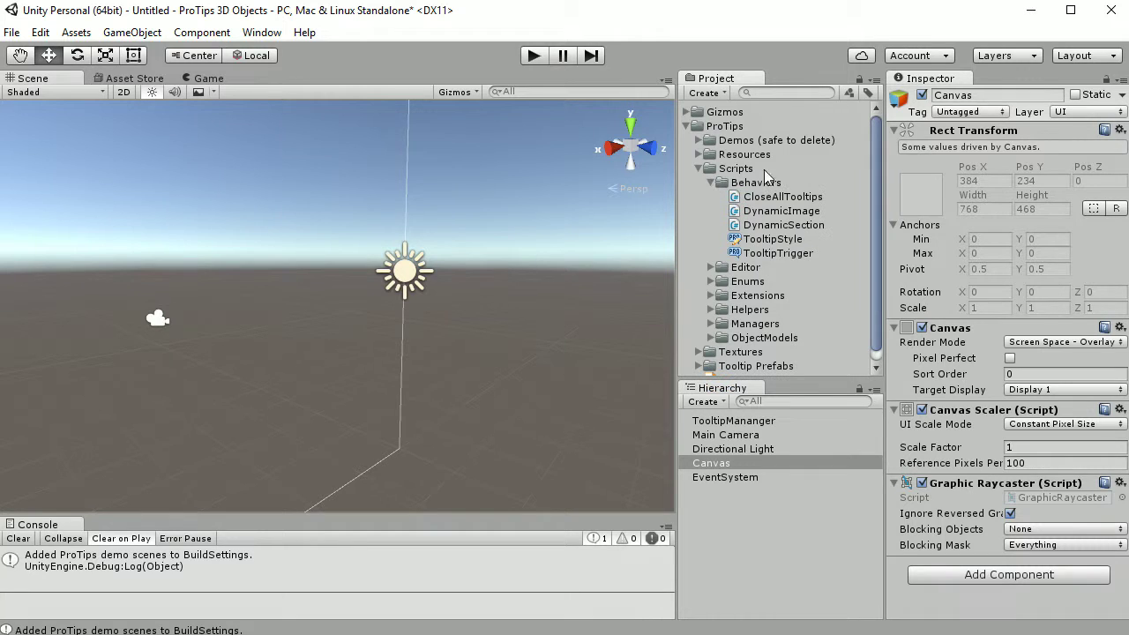
left_click(774, 255)
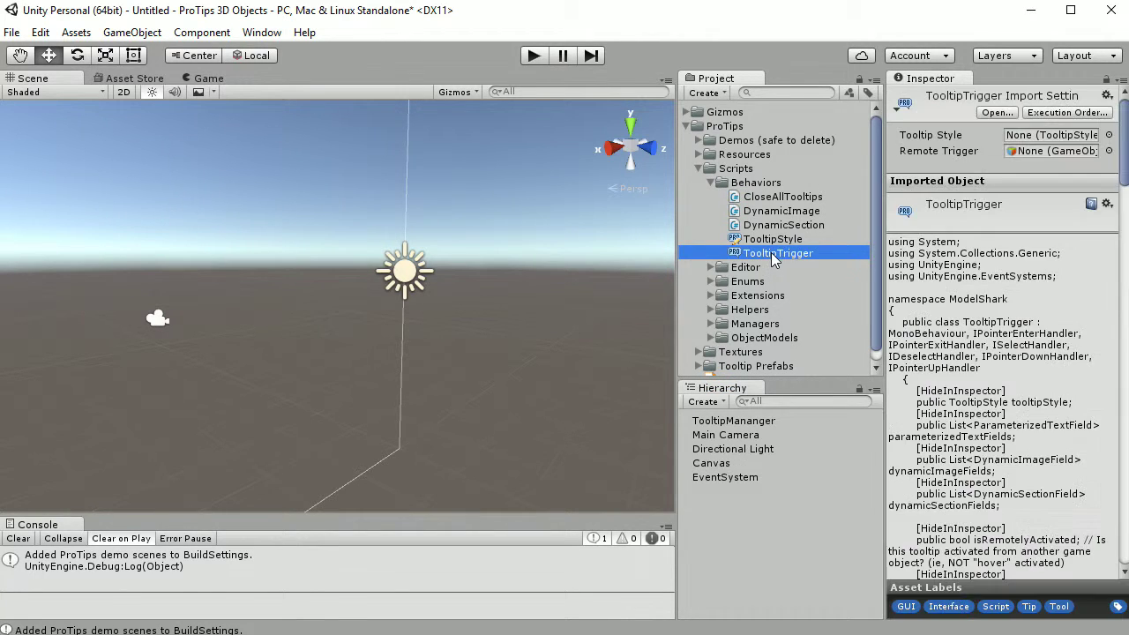
scroll(877, 265, "down", 1)
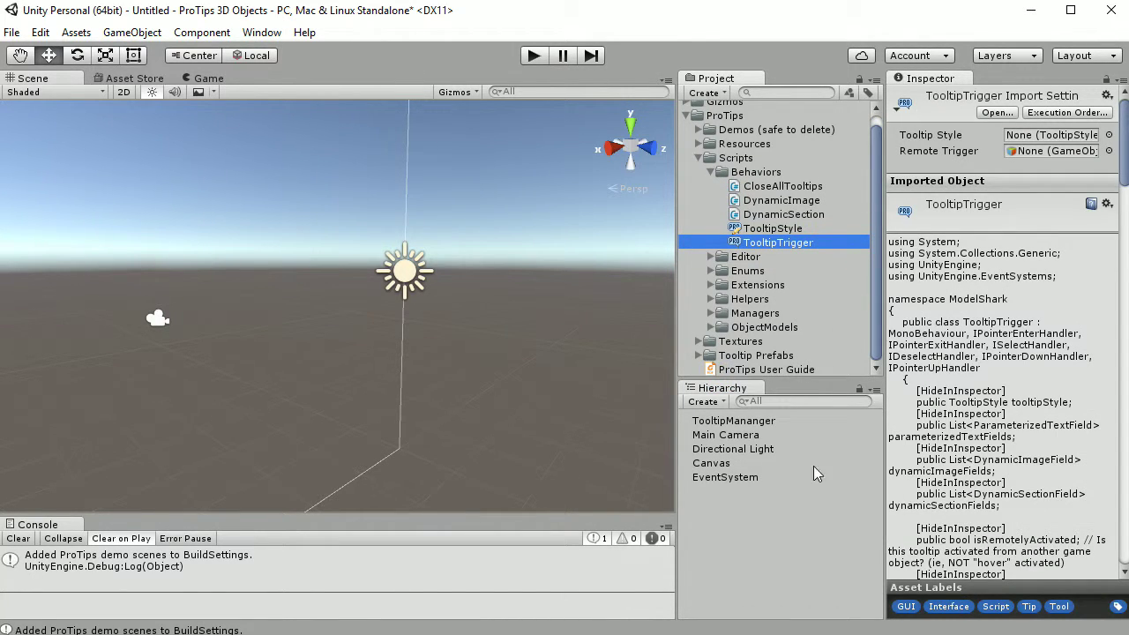
- Add a 3D cube to the scene in front of the camera
left_click_drag(530, 340, 407, 348, "alt")
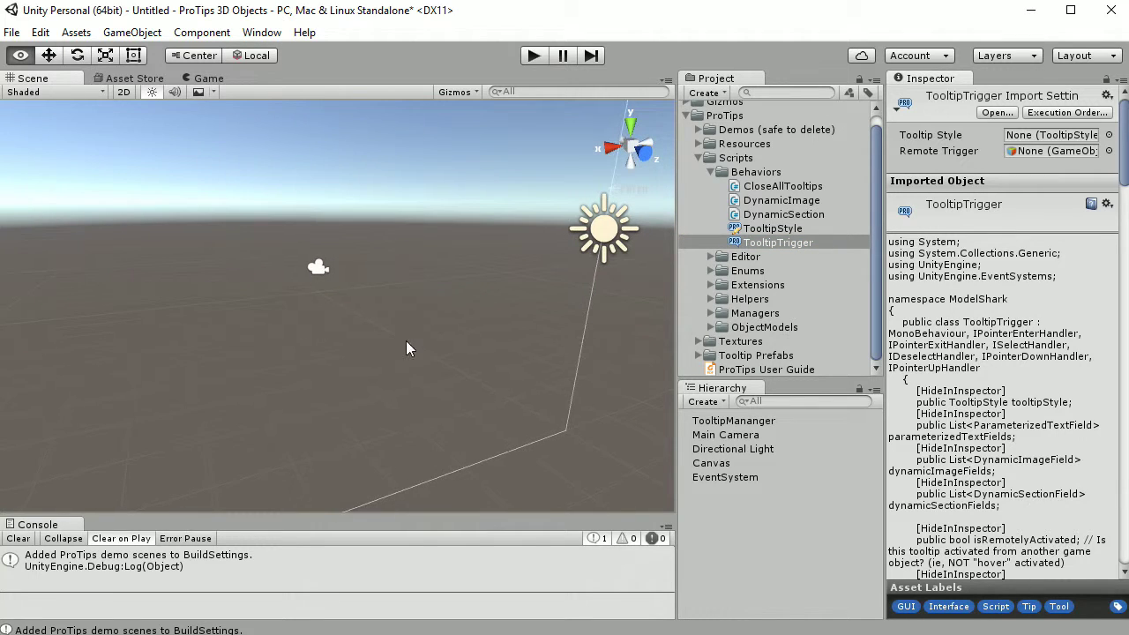
left_click(132, 34)
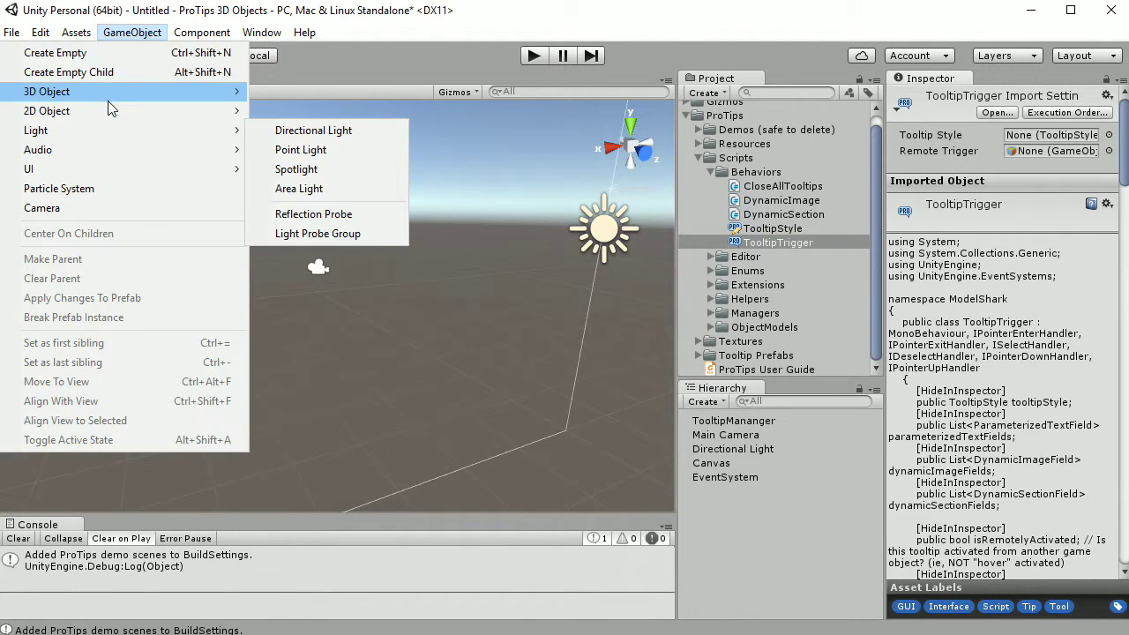
mouse_move(105, 95)
left_click(286, 92)
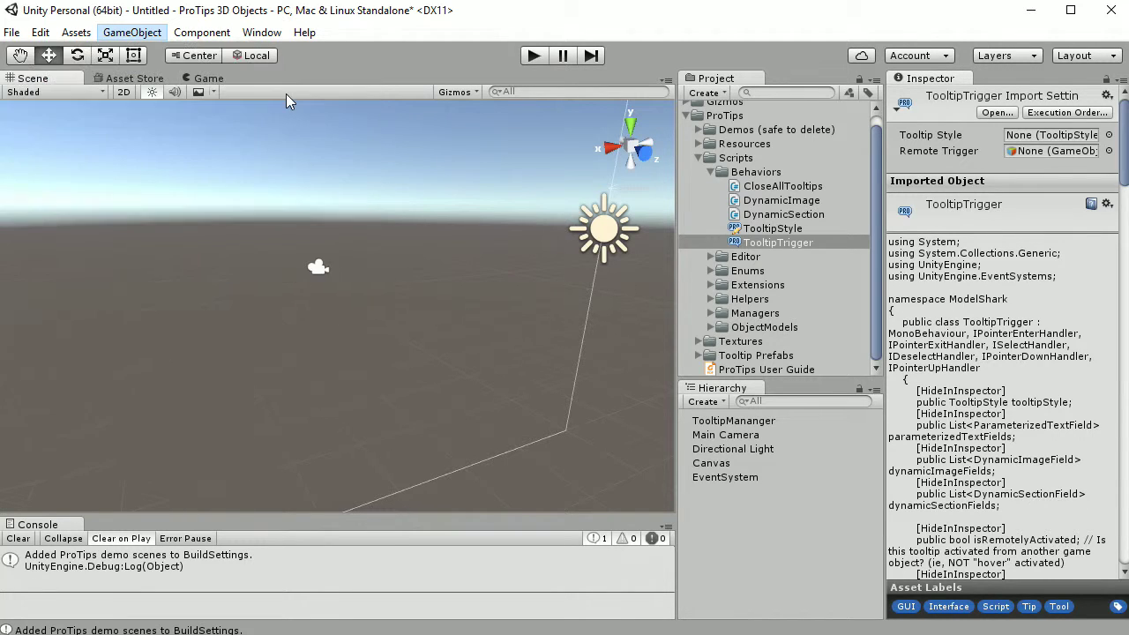
left_click_drag(480, 305, 549, 311, "alt")
key("w")
mouse_move(549, 311)
right_mouse_down()
mouse_move(523, 295)
mouse_move(543, 308)
right_mouse_up()
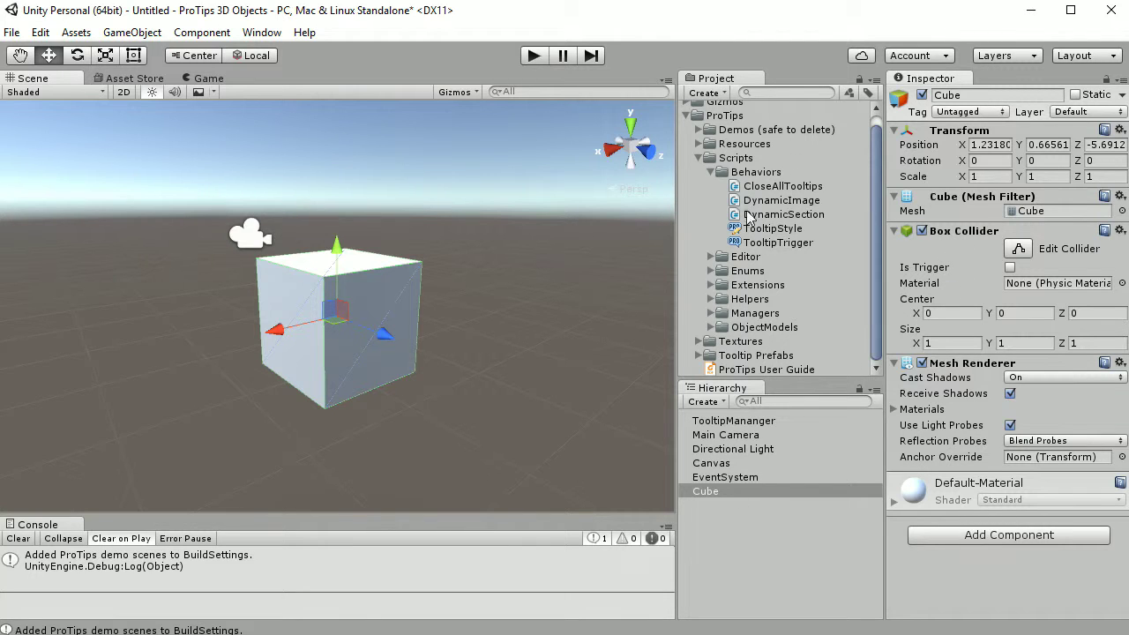
- Attach the TooltipTrigger script to the cube and assign the MetroSimple prefab as its tooltip style
left_click_drag(775, 244, 733, 493)
scroll(1062, 450, "down", 2)
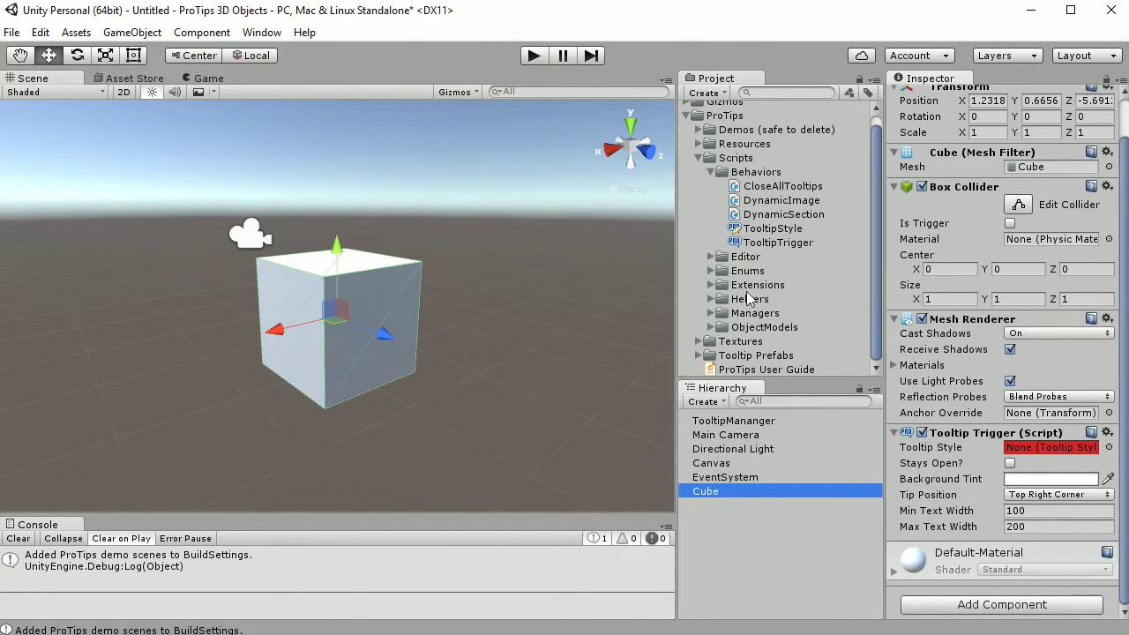
left_click_drag(879, 307, 882, 347)
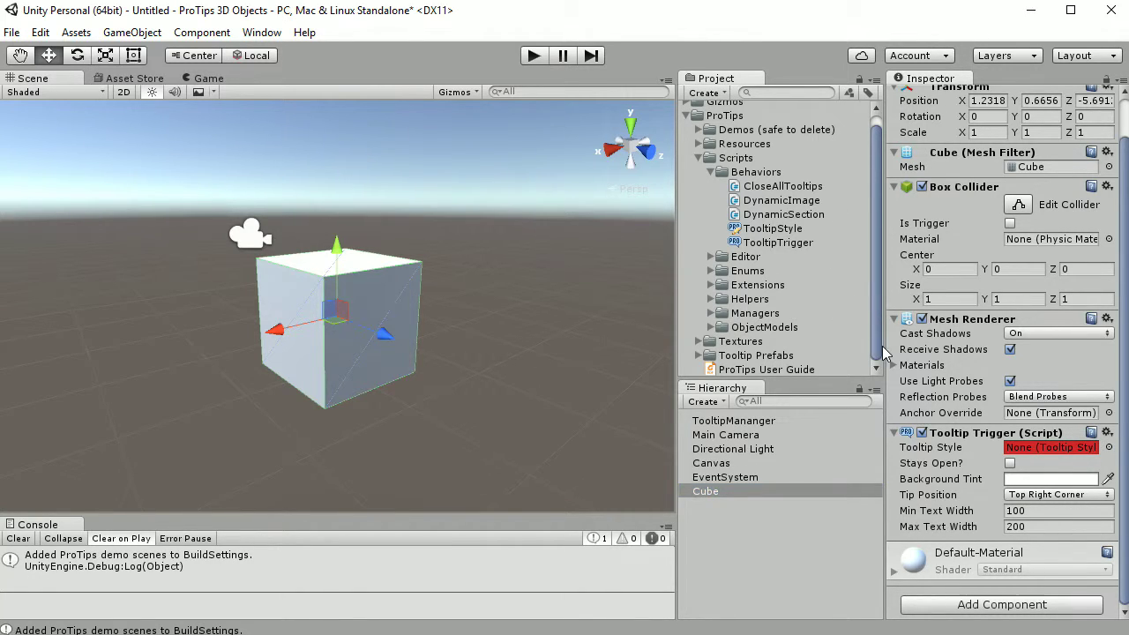
left_click(709, 355)
left_click(698, 355)
scroll(771, 293, "down", 3)
left_click(718, 492)
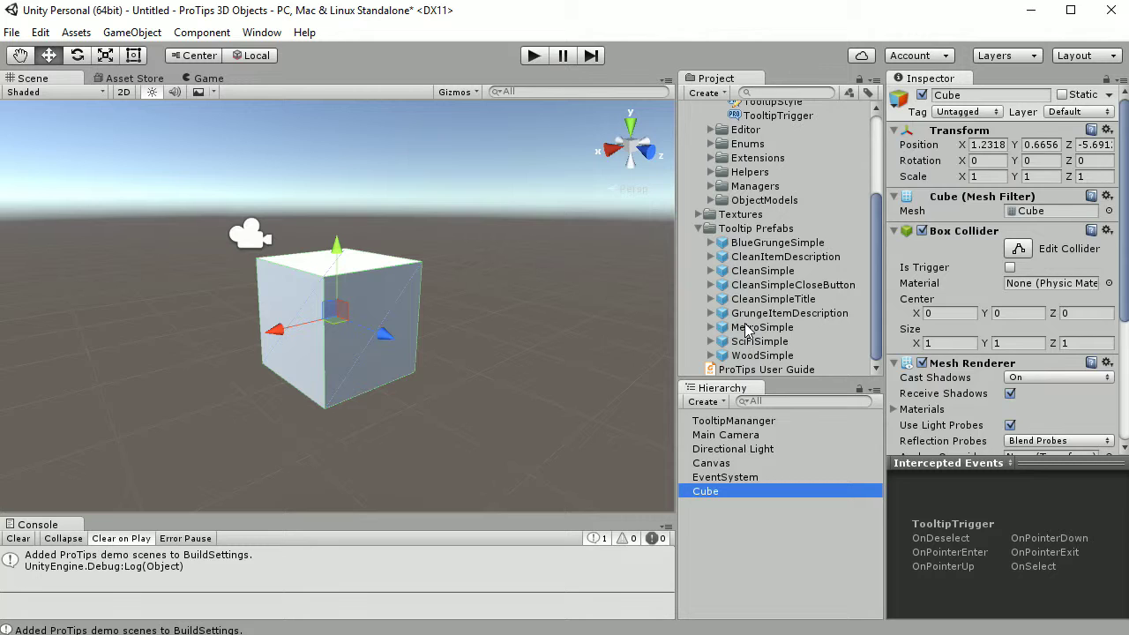
scroll(927, 338, "down", 5)
left_click_drag(748, 329, 1047, 291)
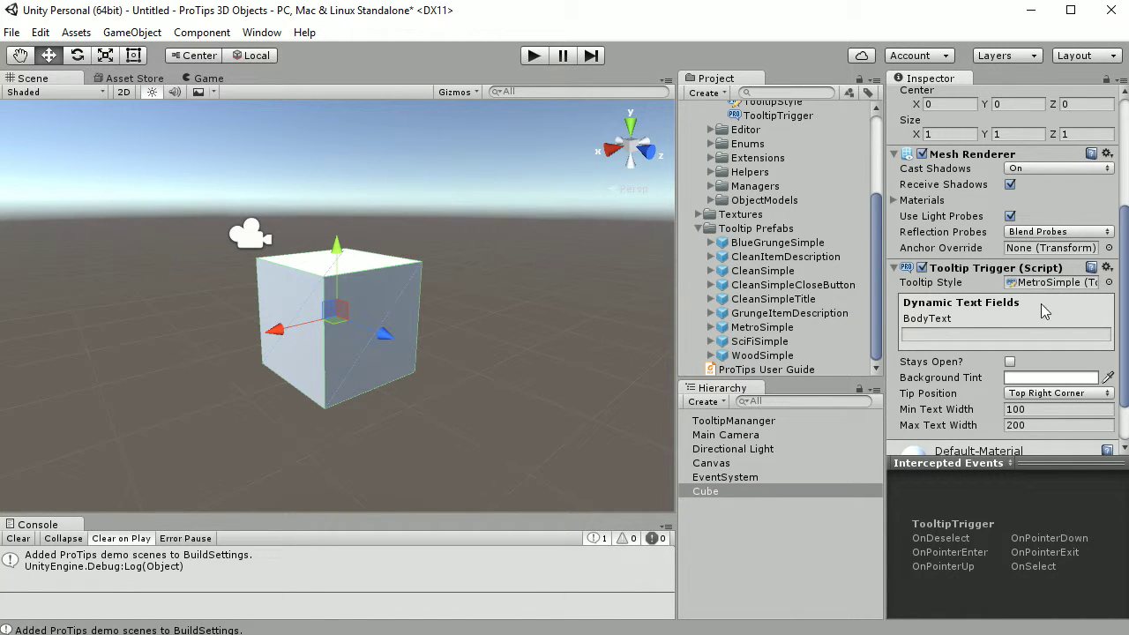
- Set the cube tooltip's BodyText to "Hi! I'm a tooltip over a 3D object!"
left_click(958, 335)
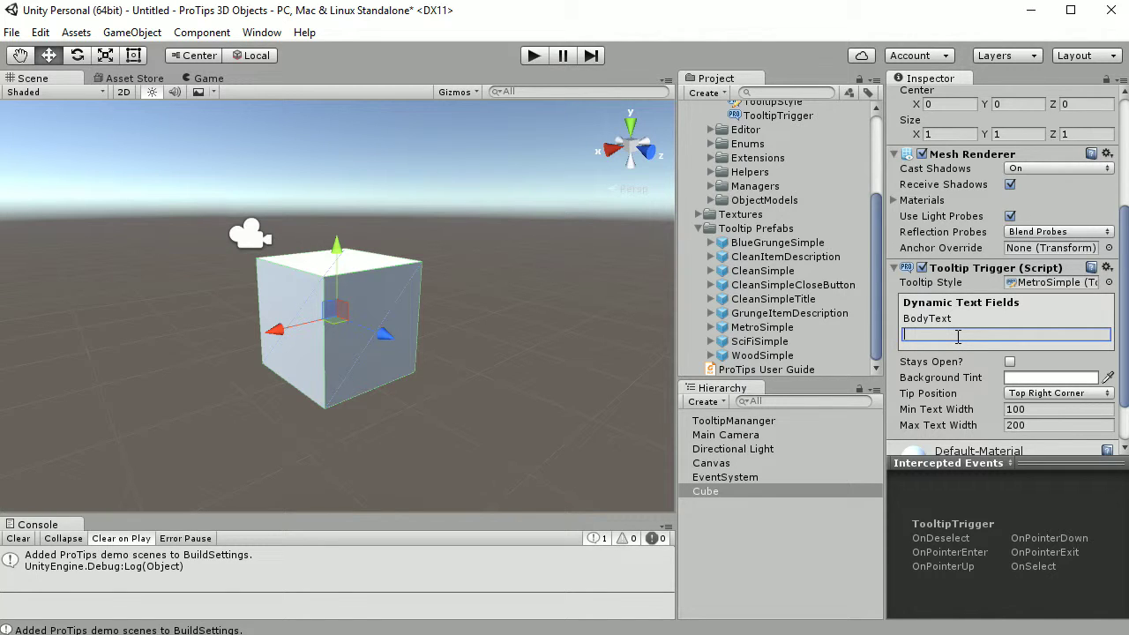
type("Hi! I'm a tooltip over a 3D object!")
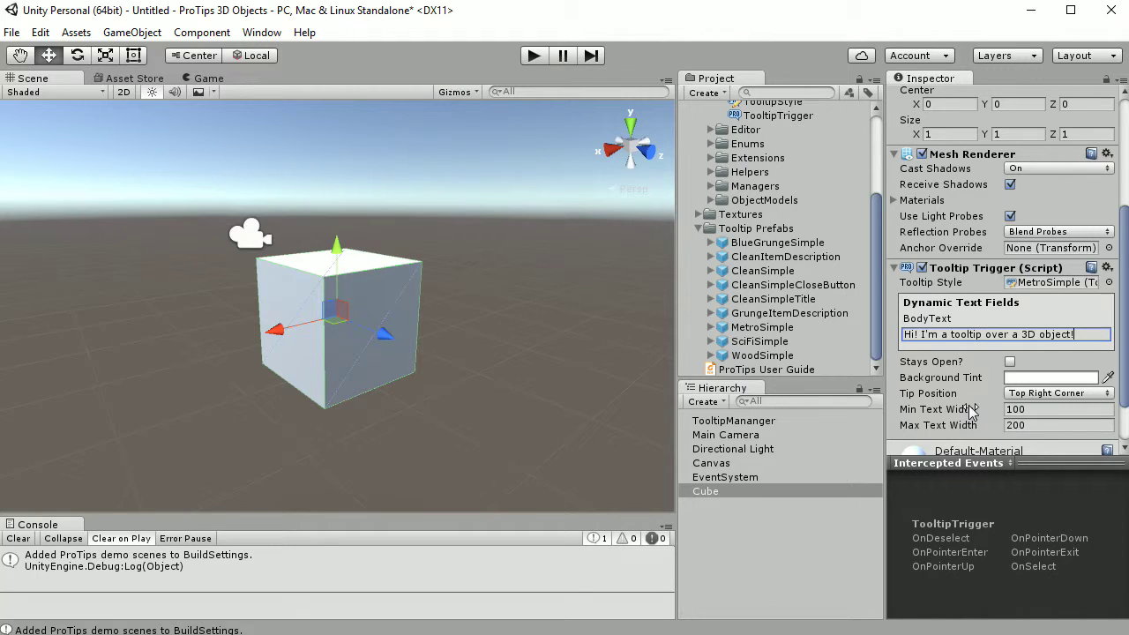
scroll(967, 394, "down", 3)
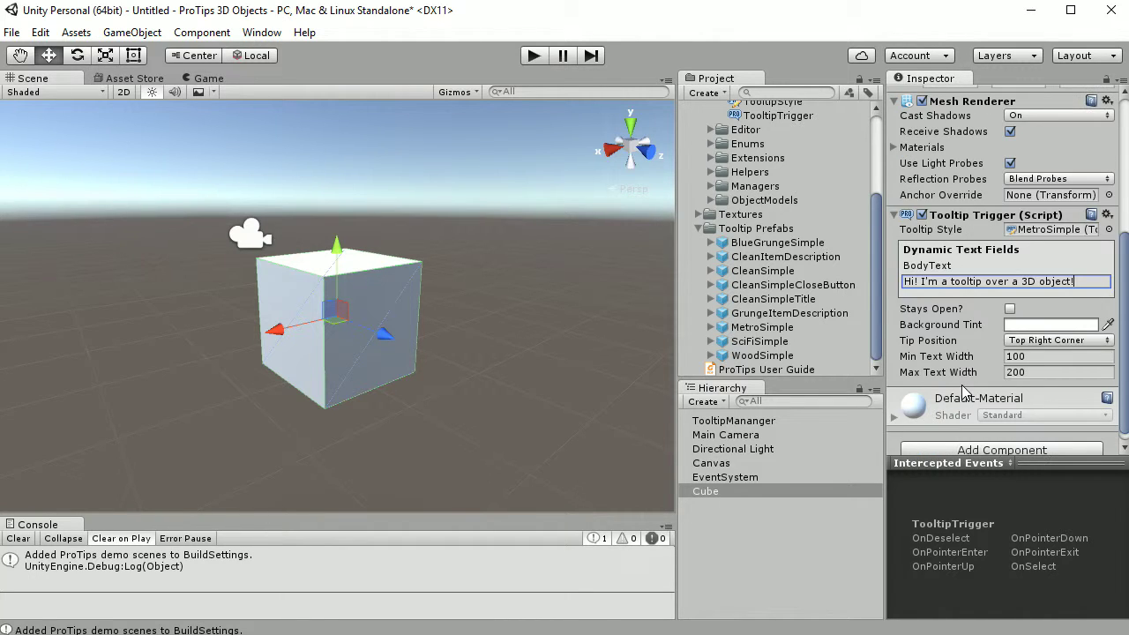
- Select the canvas and run the scene in play mode to test the cube's tooltip, ending play mode when done
left_click(711, 463)
left_click(533, 55)
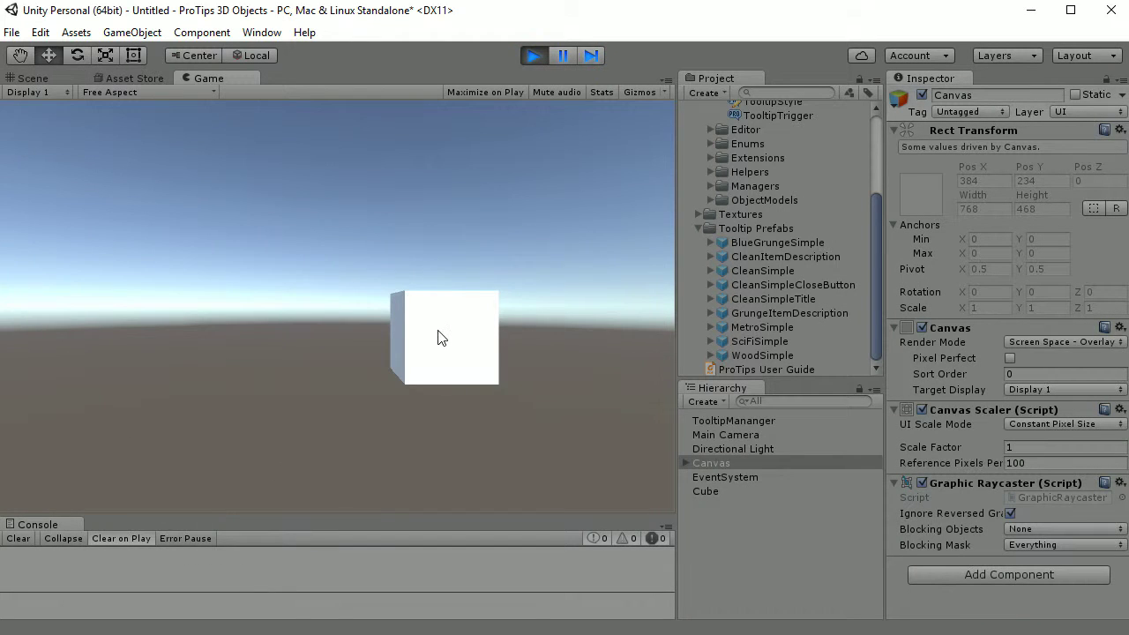
mouse_move(441, 338)
left_click(532, 51)
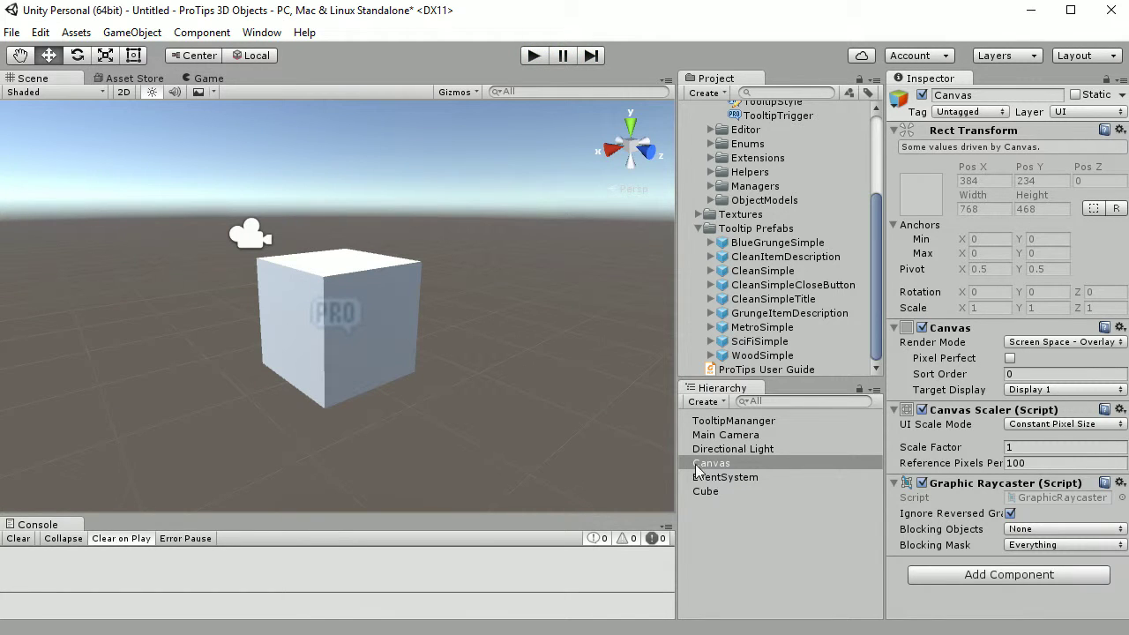
- Enable Pixel Perfect on the canvas and retest the cube's tooltip in play mode
left_click(1010, 358)
left_click(535, 52)
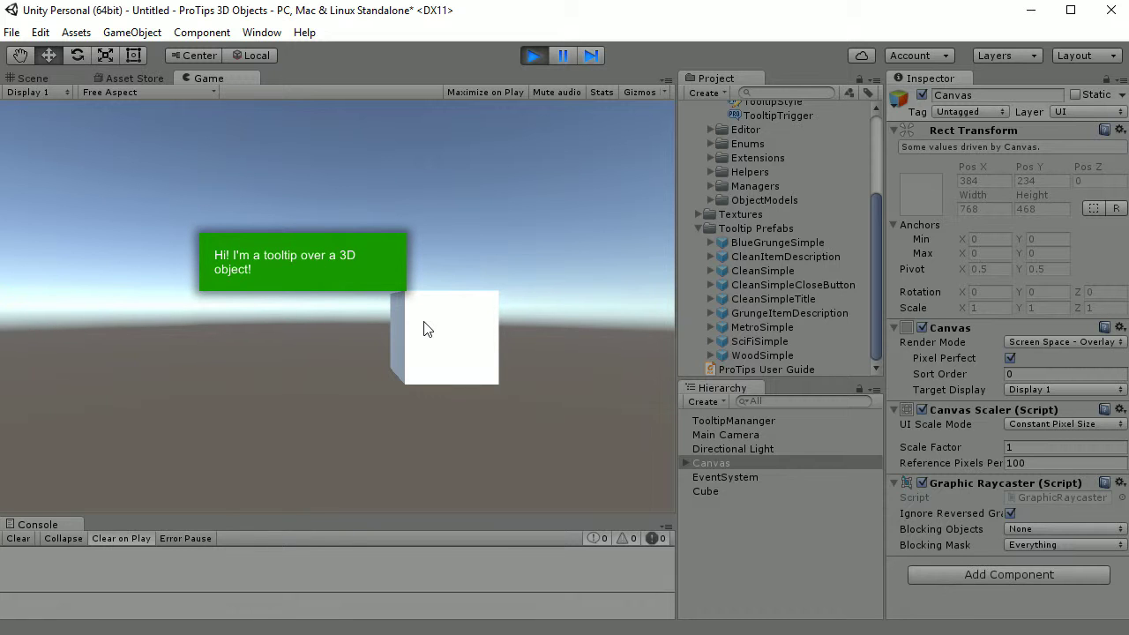
left_click(536, 56)
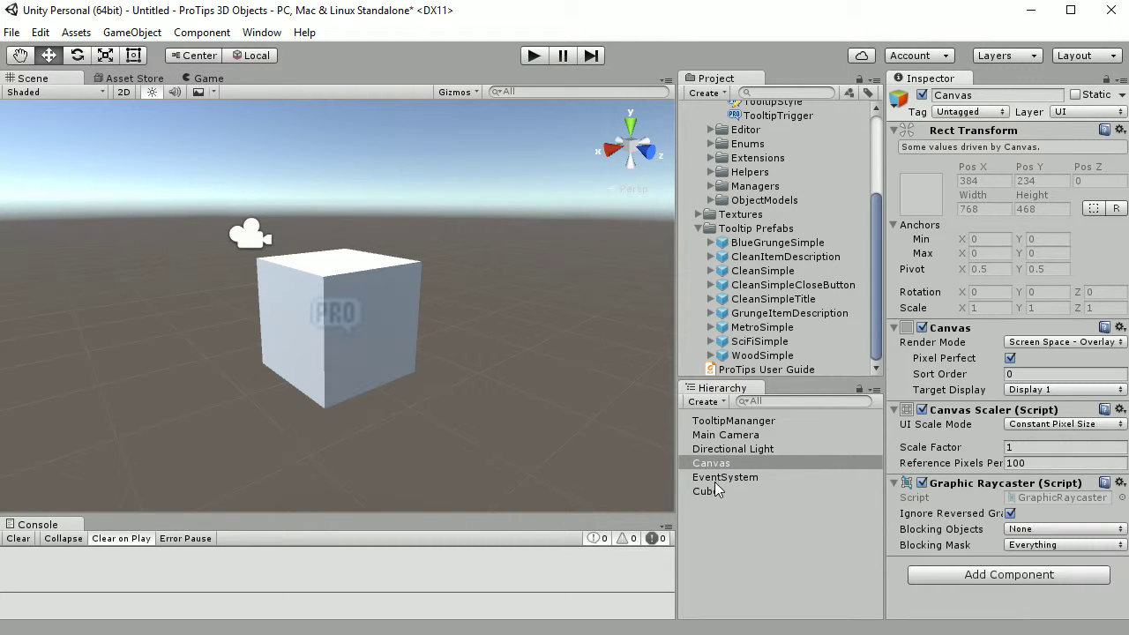
- Review the settings of the tooltip manager, the canvas and the cube's Tooltip Trigger component
left_click(733, 422)
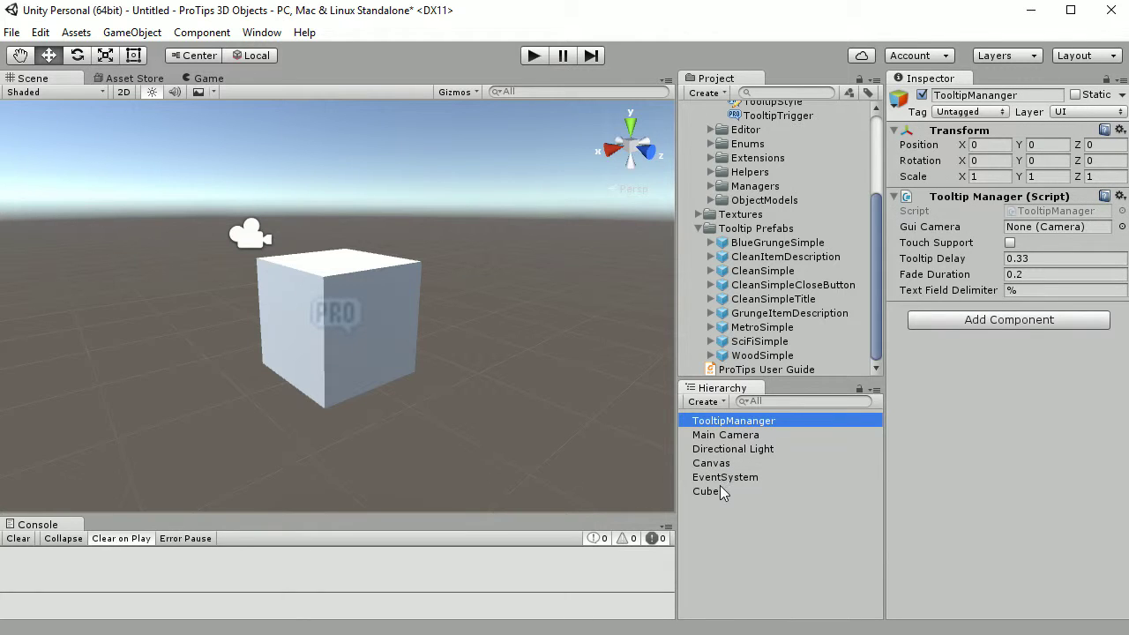
left_click(714, 463)
left_click(711, 492)
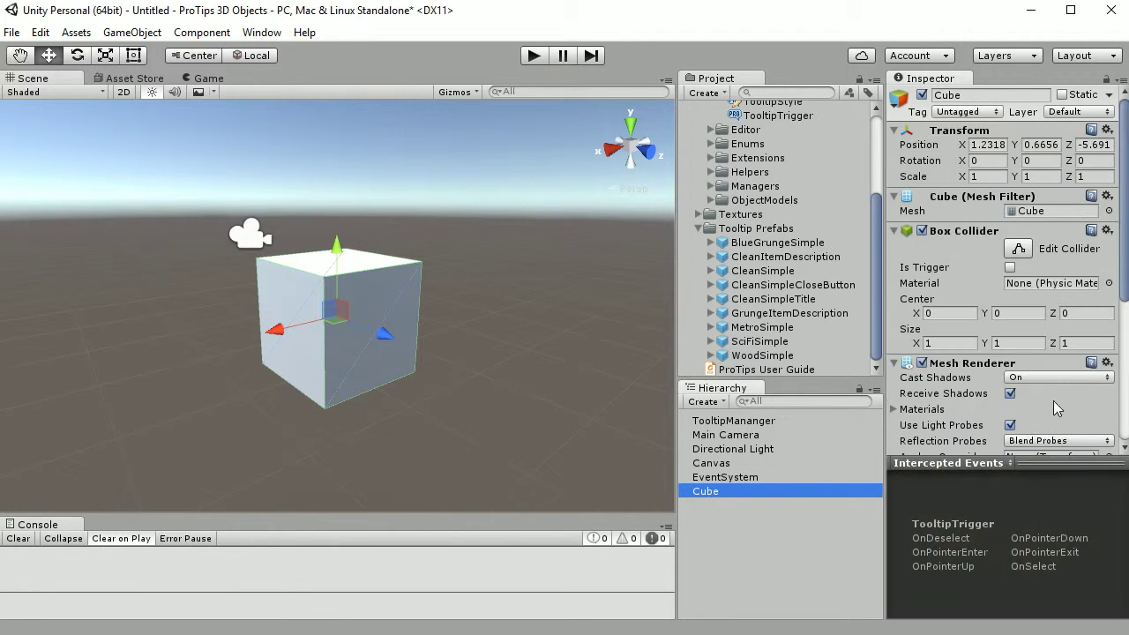
scroll(1053, 400, "down", 6)
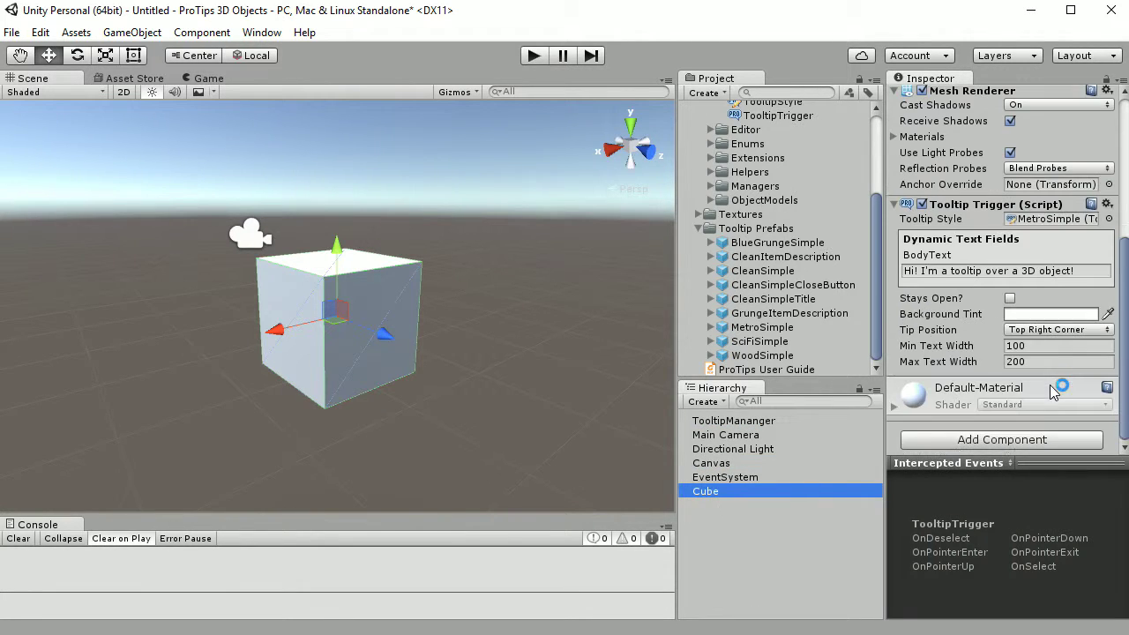
- Set the cube tooltip's Tip Position to Mouse Top Right Corner and test it over the cube in play mode, ending play mode when done
left_click(1061, 332)
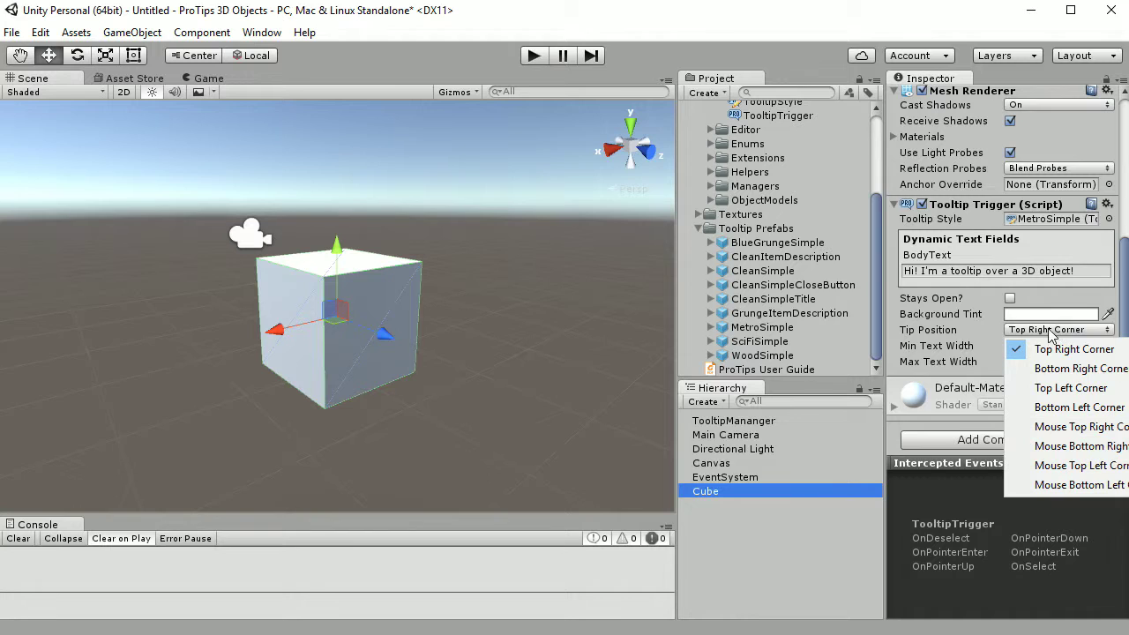
left_click(1061, 431)
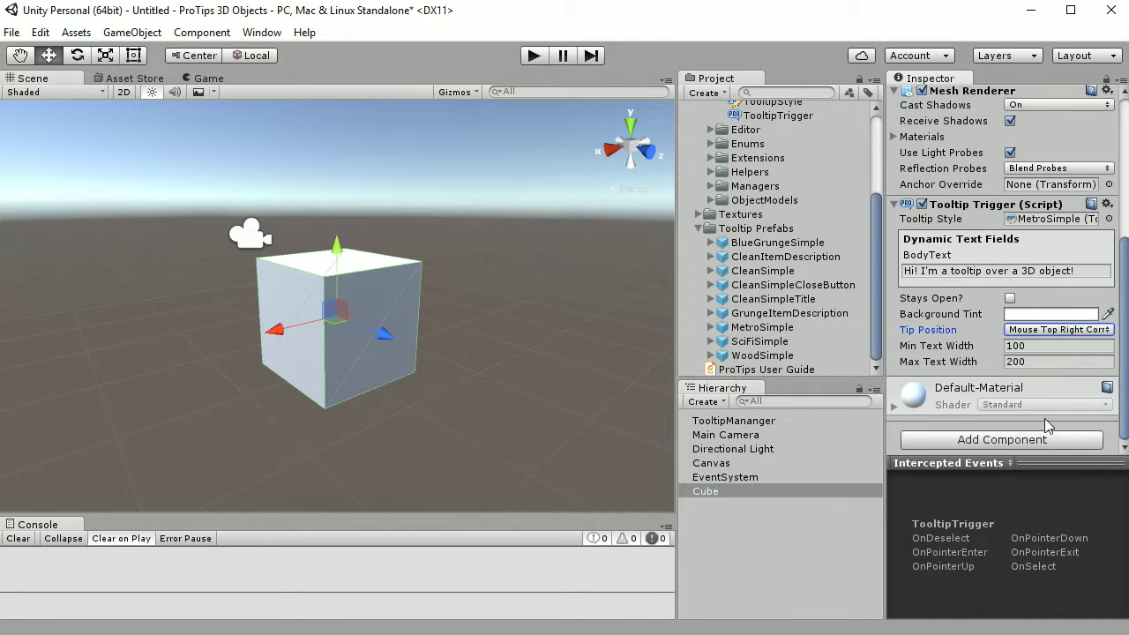
left_click(547, 56)
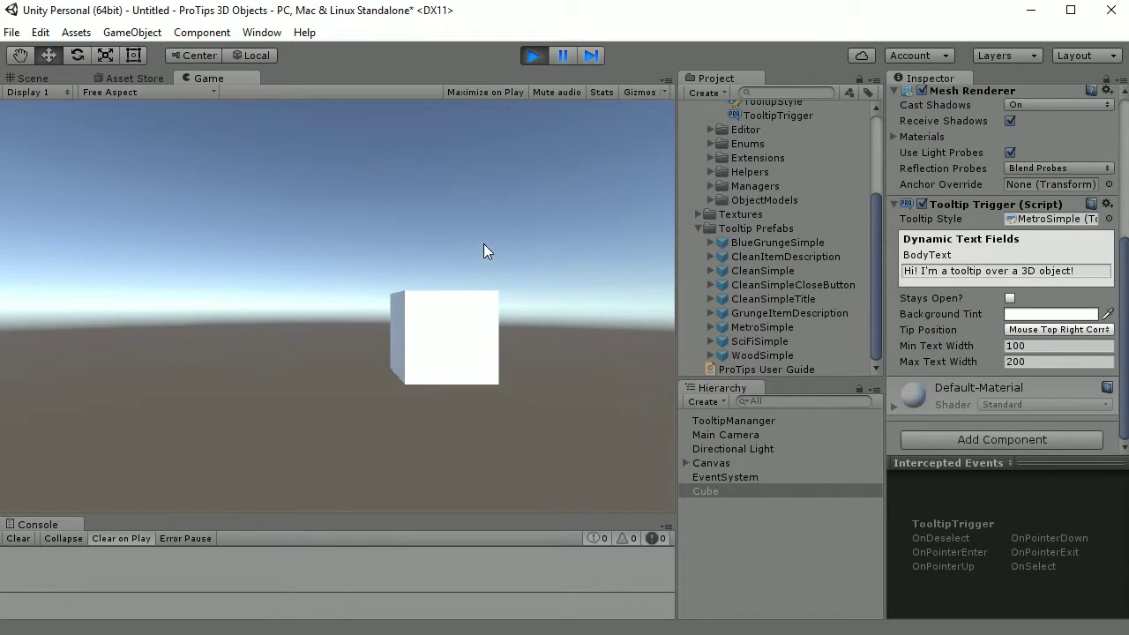
mouse_move(409, 326)
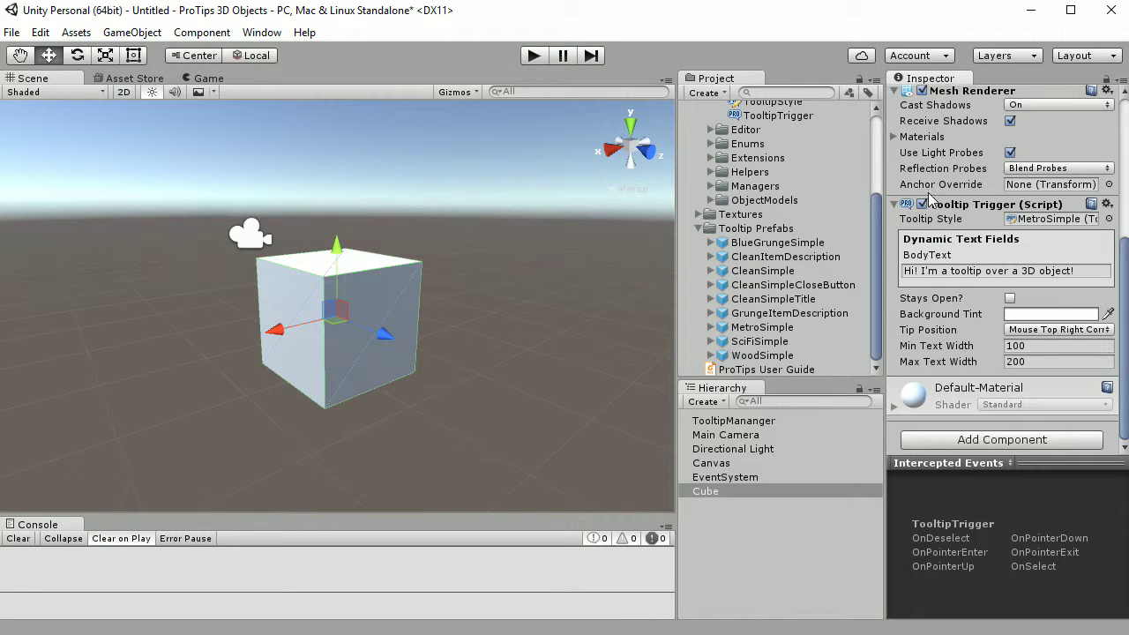
- Change the canvas's Render Mode to Screen Space - Camera and assign Main Camera as its Render Camera
left_click(716, 464)
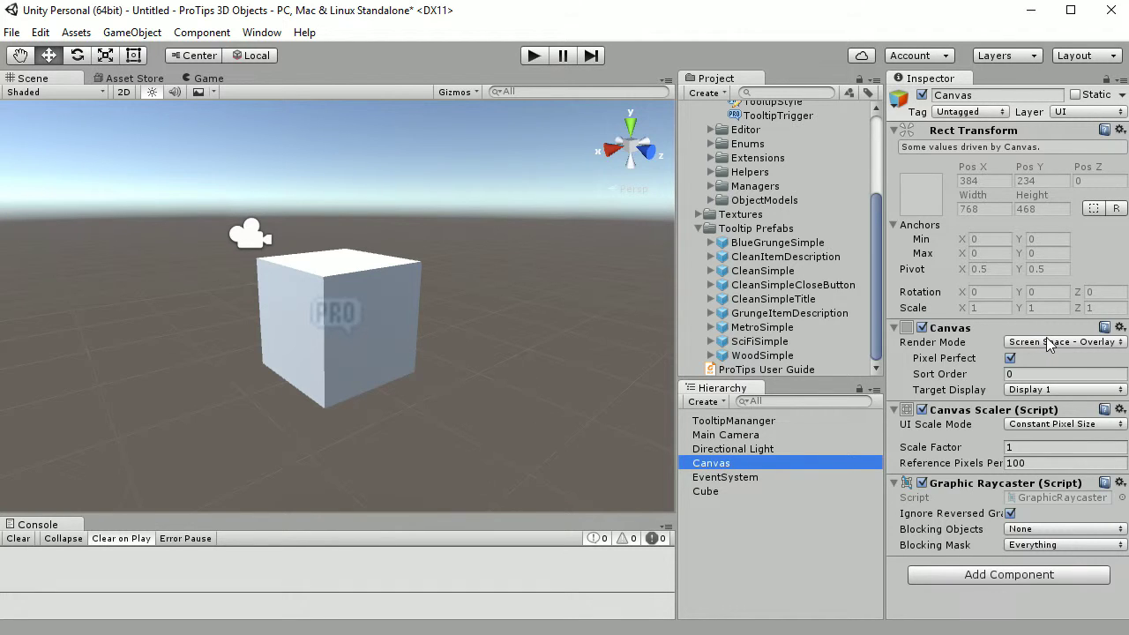
left_click(1050, 344)
left_click(1058, 380)
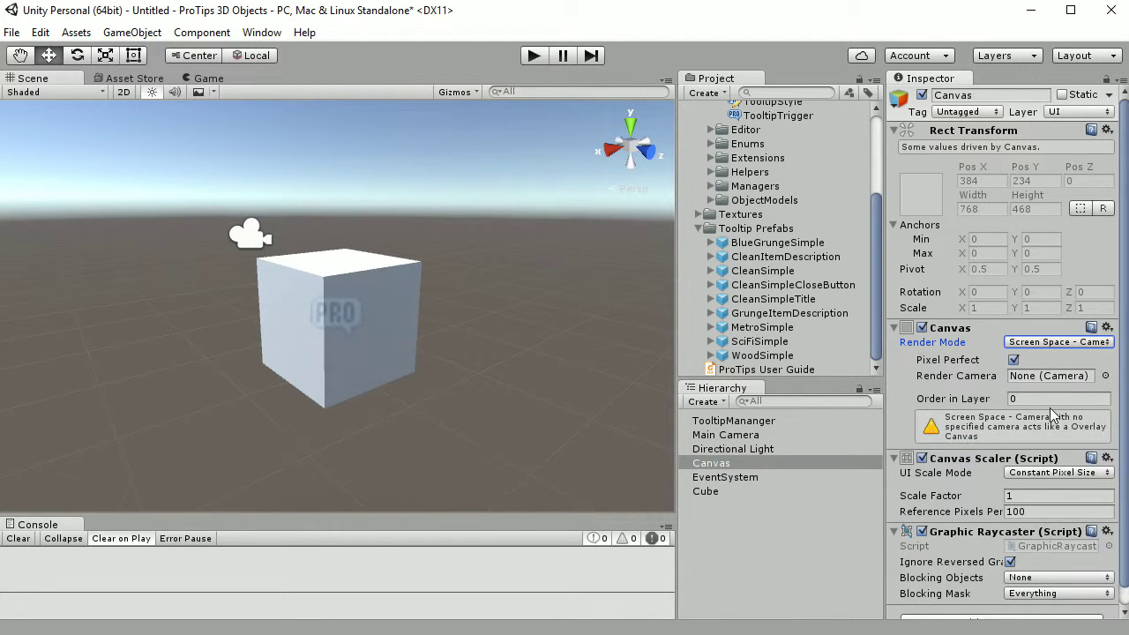
left_click_drag(735, 444, 1050, 377)
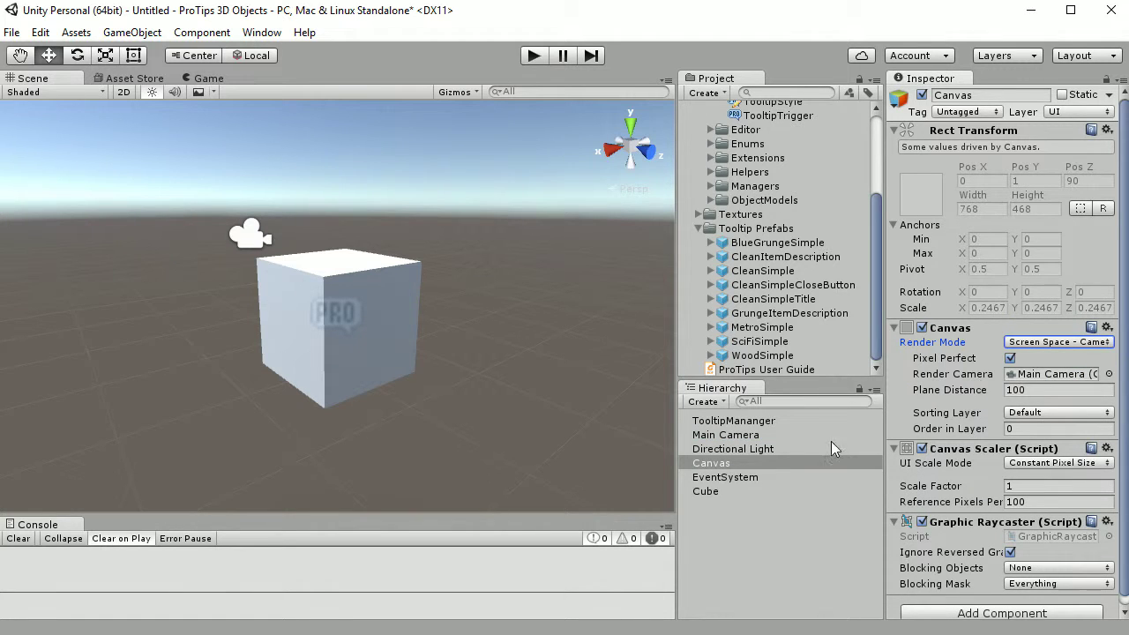
- Orbit the scene to an angled view of the cube and align the Main Camera with that view
left_click(723, 436)
mouse_move(490, 253)
left_mouse_down("alt")
mouse_move(514, 275)
mouse_move(492, 272)
left_mouse_up("alt")
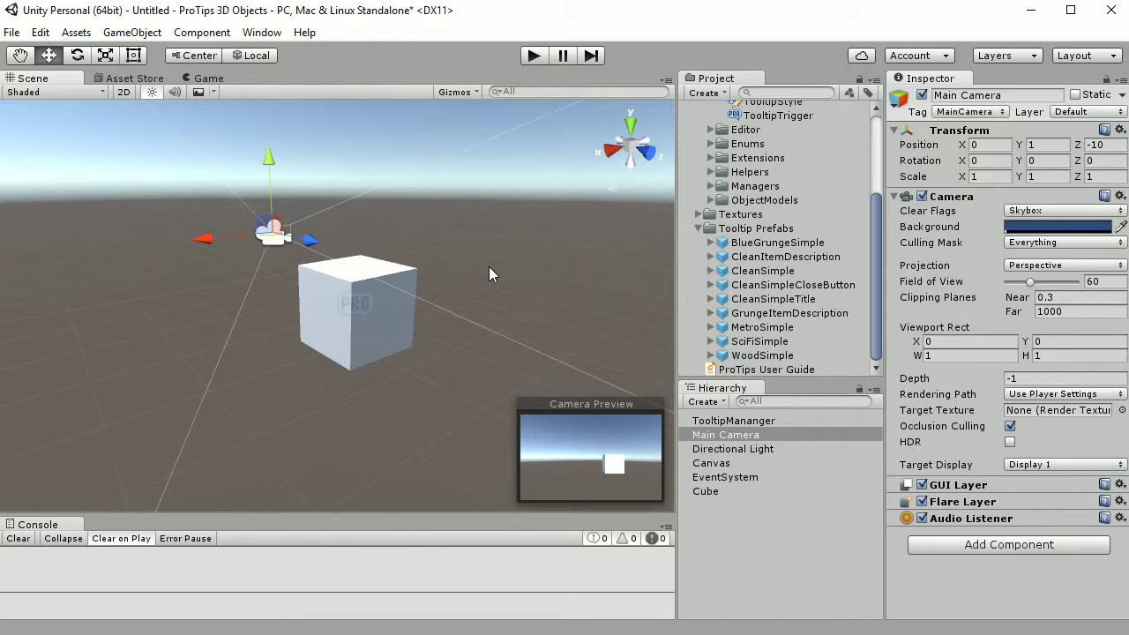
key("ctrl+shift+f")
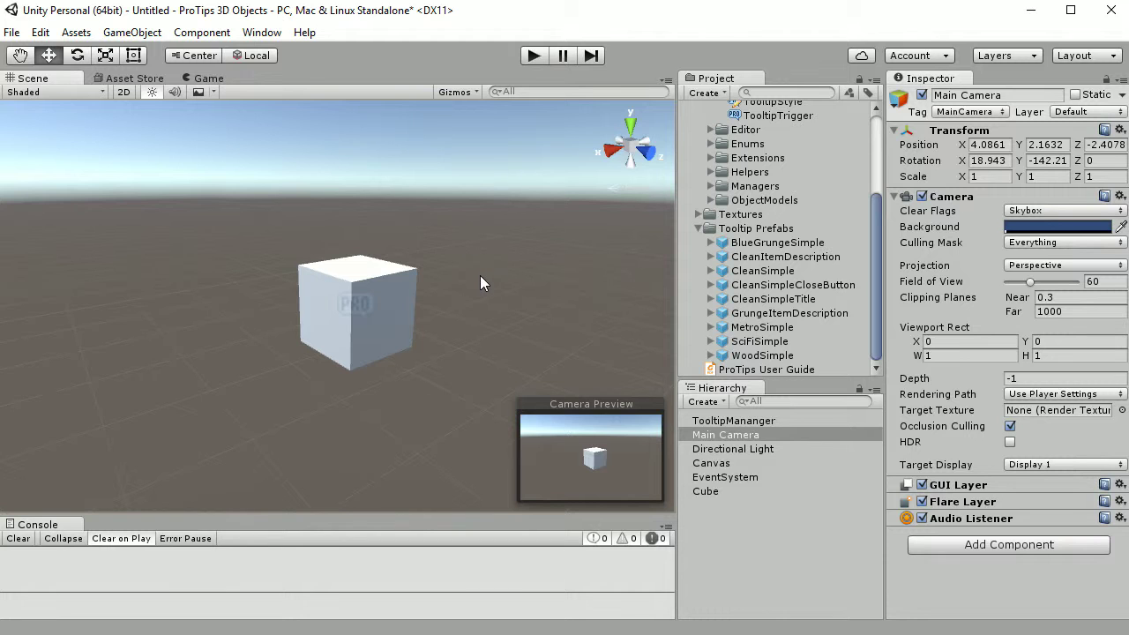
- Run the scene in play mode to test the cube's tooltip from the realigned camera, ending play mode when done
left_click(534, 56)
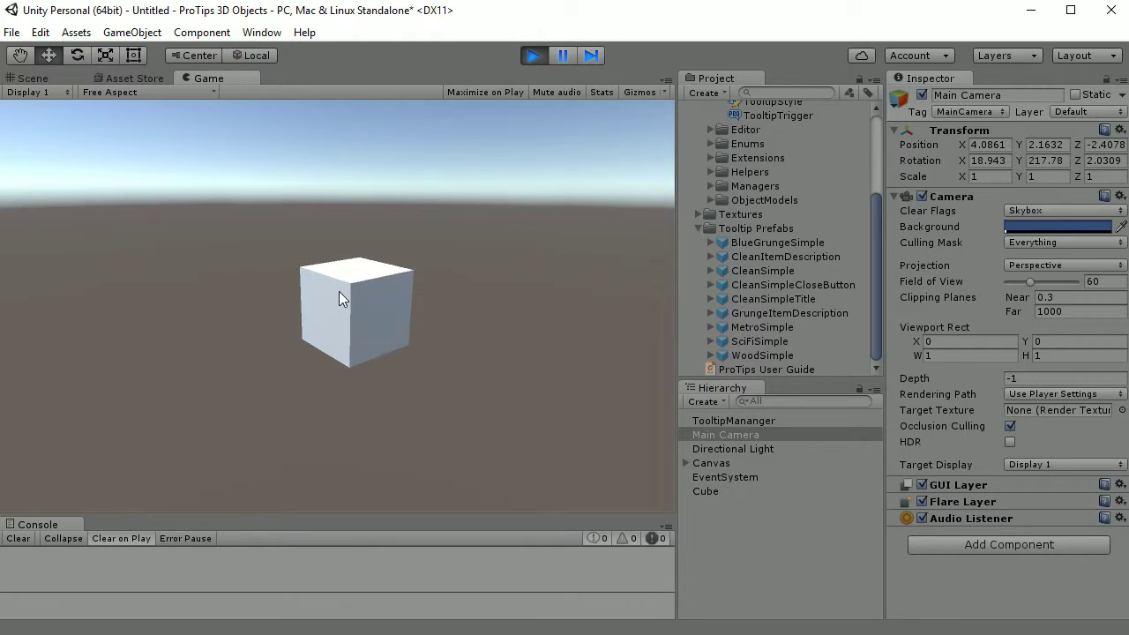
mouse_move(340, 297)
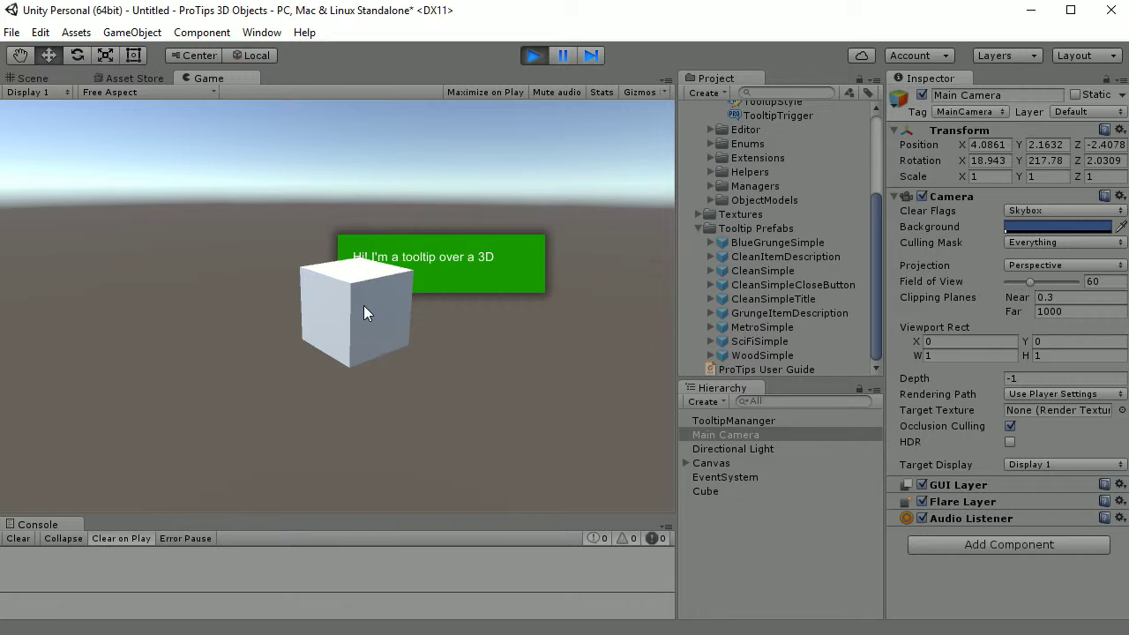
left_click(532, 55)
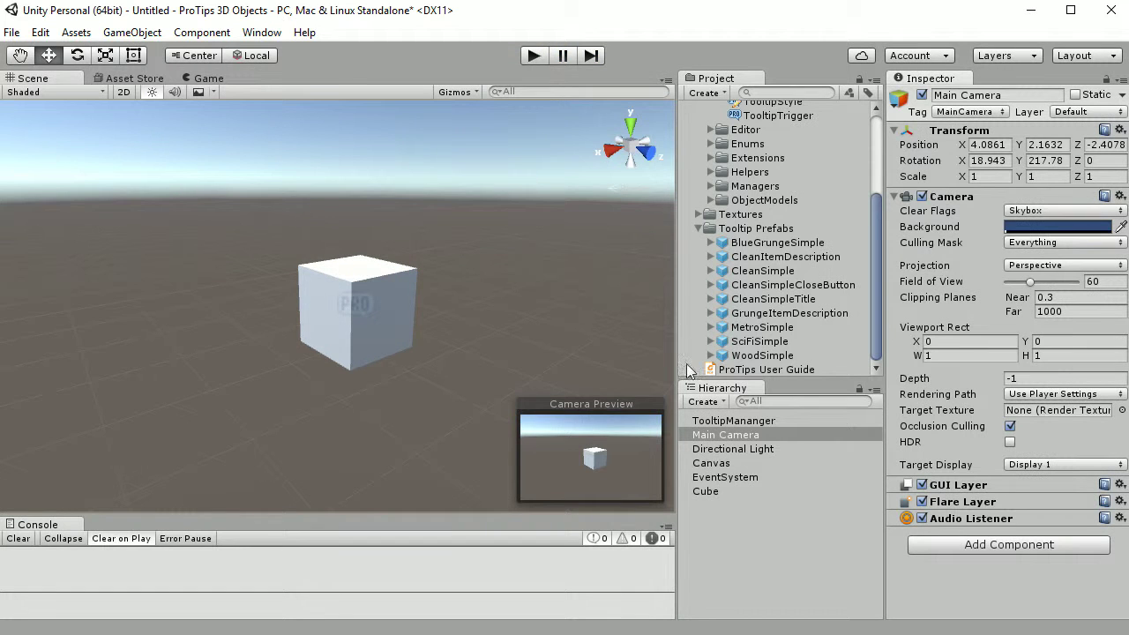
- Examine where the canvas plane lies relative to the Main Camera and the cube in the scene
left_click(725, 464)
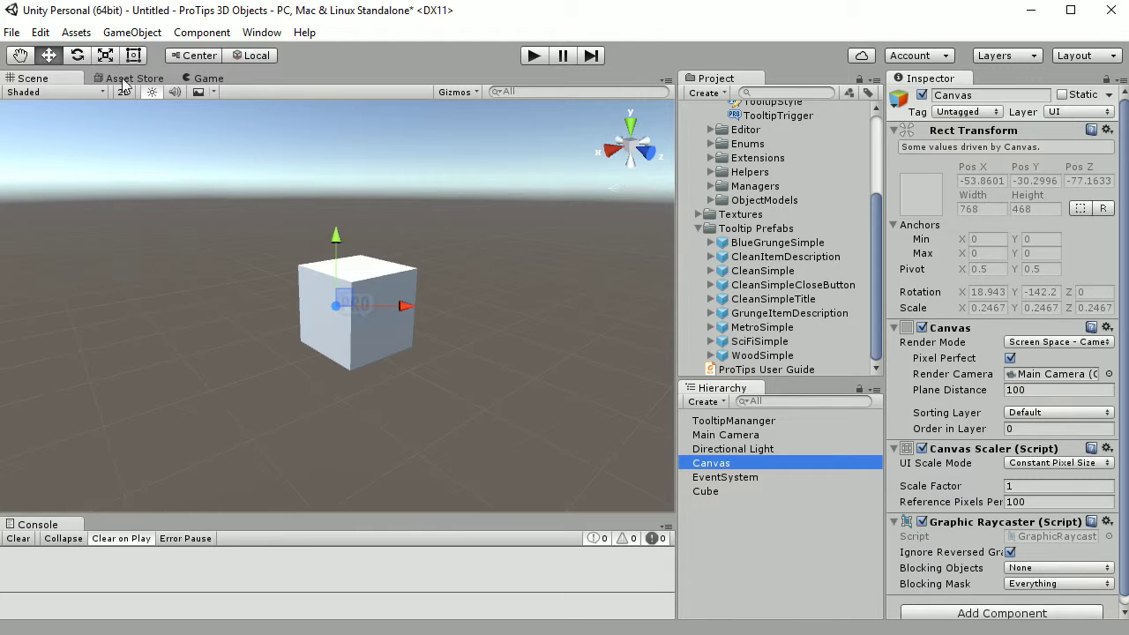
right_click_drag(466, 295, 625, 274)
key("s")
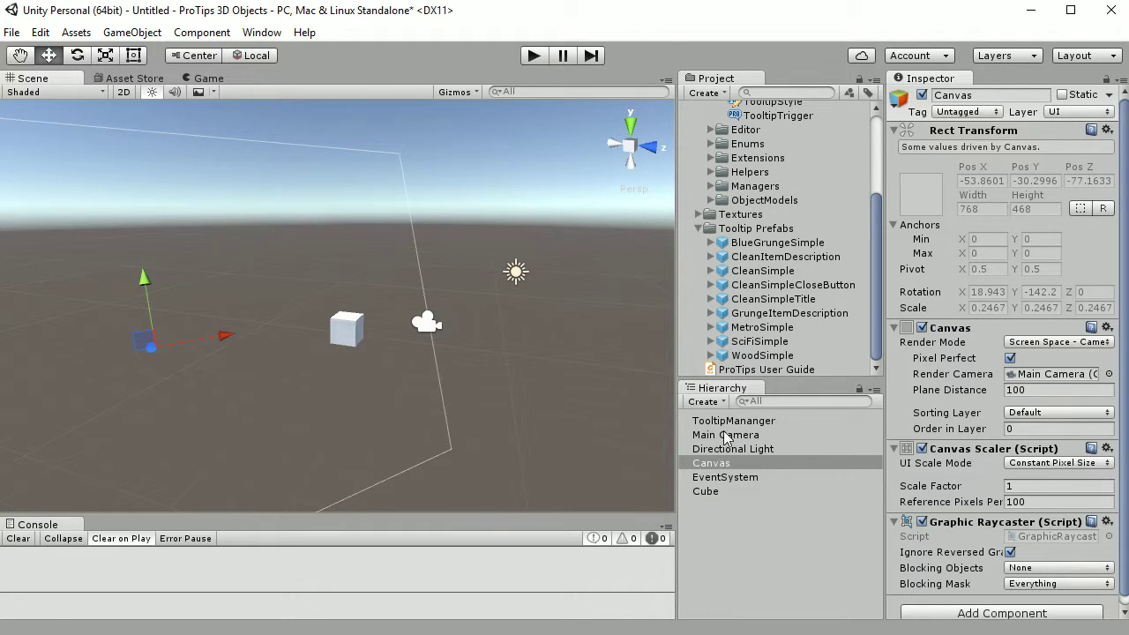
left_click(727, 435)
right_click_drag(561, 314, 600, 339)
left_click(716, 465)
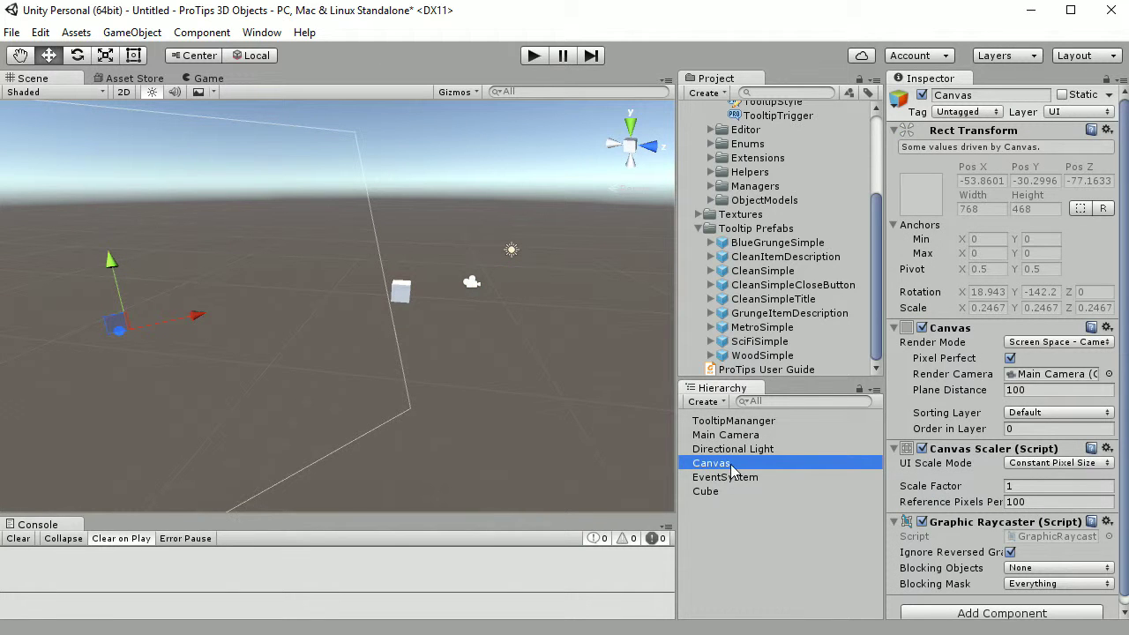
left_click(724, 436)
right_click_drag(511, 270, 446, 287)
left_click(364, 318)
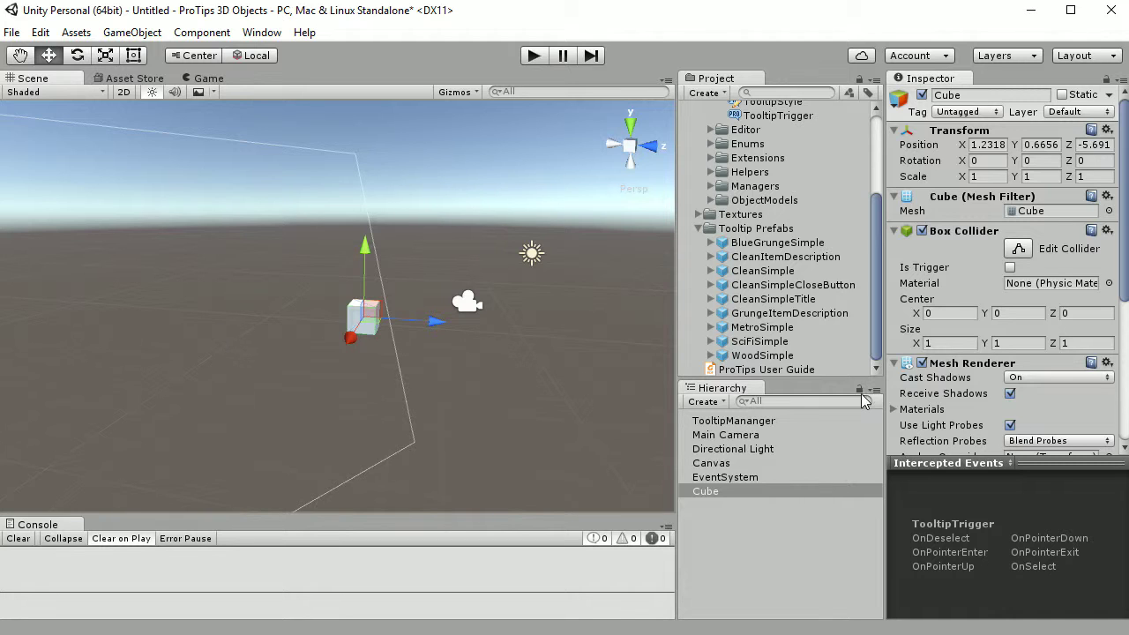
- Set the canvas's Plane Distance to 10 and inspect its position relative to the Main Camera and cube
left_click(710, 466)
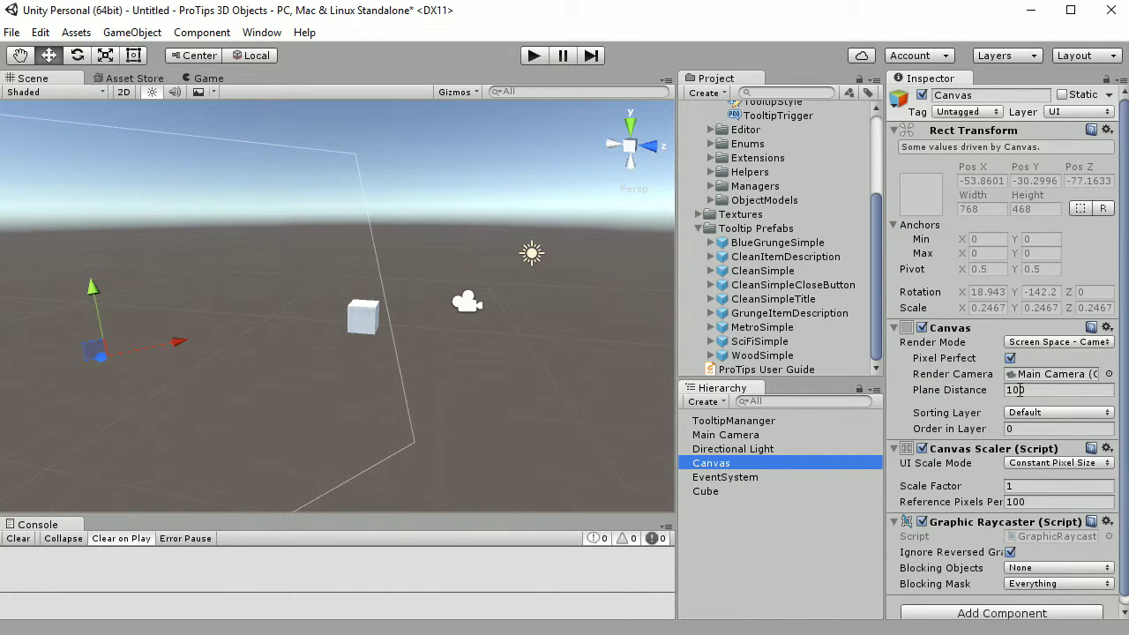
left_click(1021, 389)
type("10")
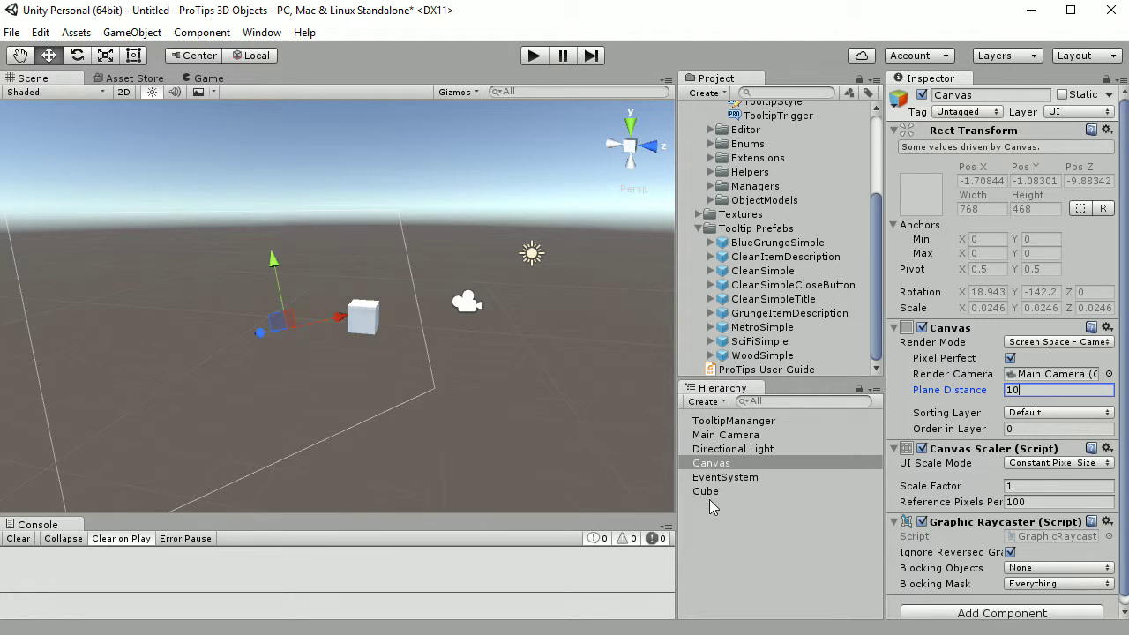
left_click(726, 435)
left_click_drag(529, 330, 629, 344, "alt")
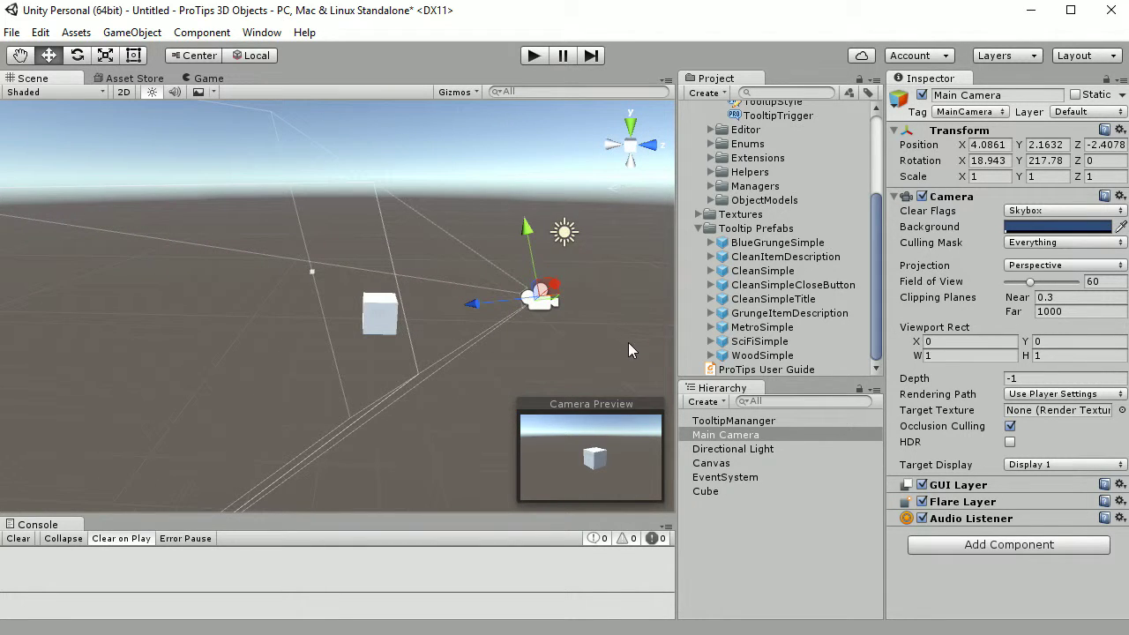
- Add a UI Panel to the canvas and use it to inspect the canvas plane against the Main Camera and cube
left_click(732, 463)
right_click(737, 465)
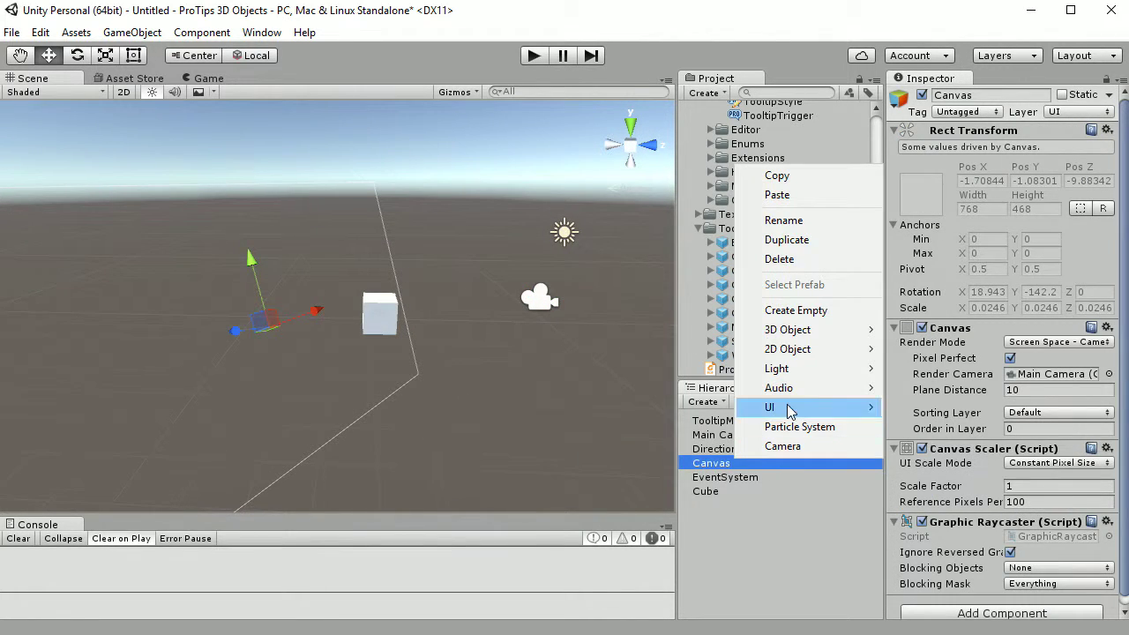
mouse_move(788, 408)
left_click(639, 600)
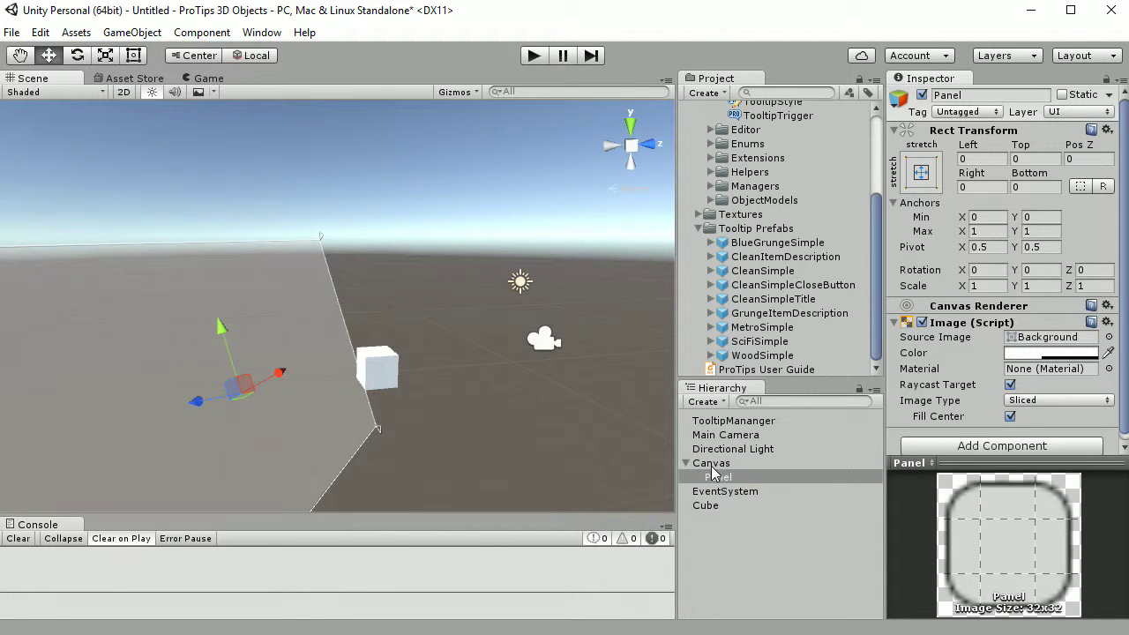
left_click(713, 465)
left_click(718, 435)
left_click_drag(567, 240, 598, 300, "alt")
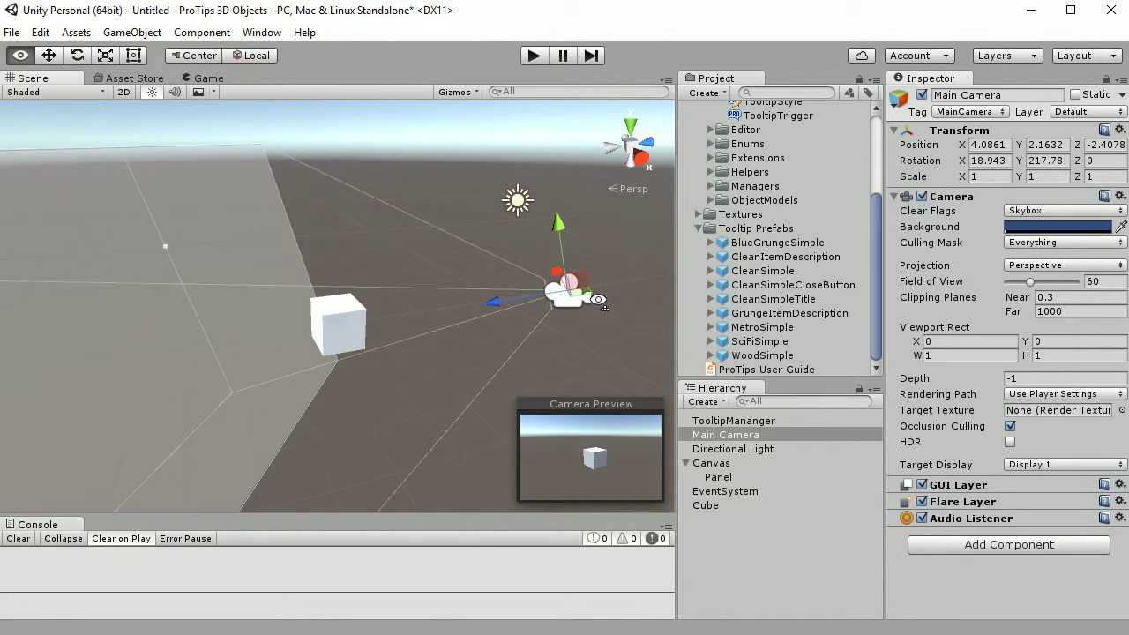
- Set the canvas's Plane Distance to 3
left_click(722, 463)
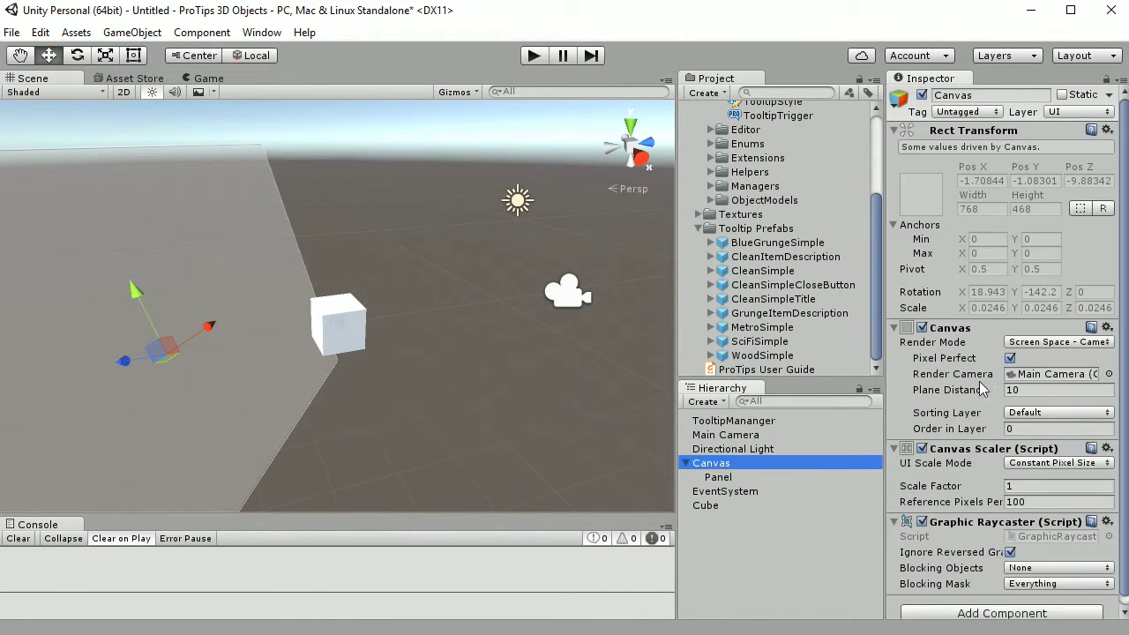
left_click(1029, 389)
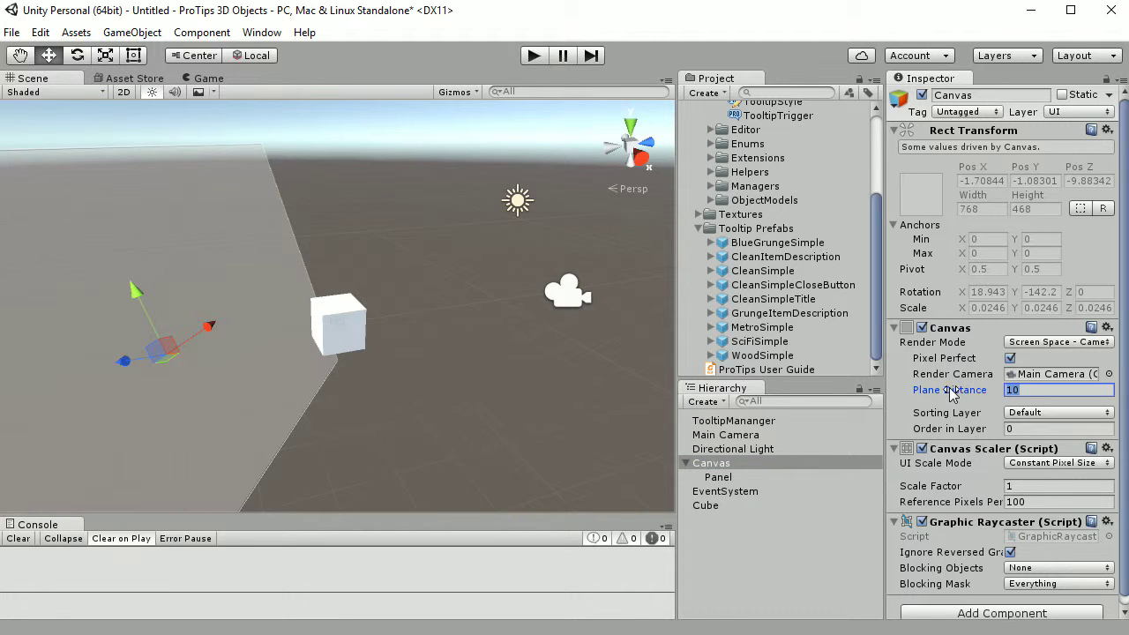
type("3")
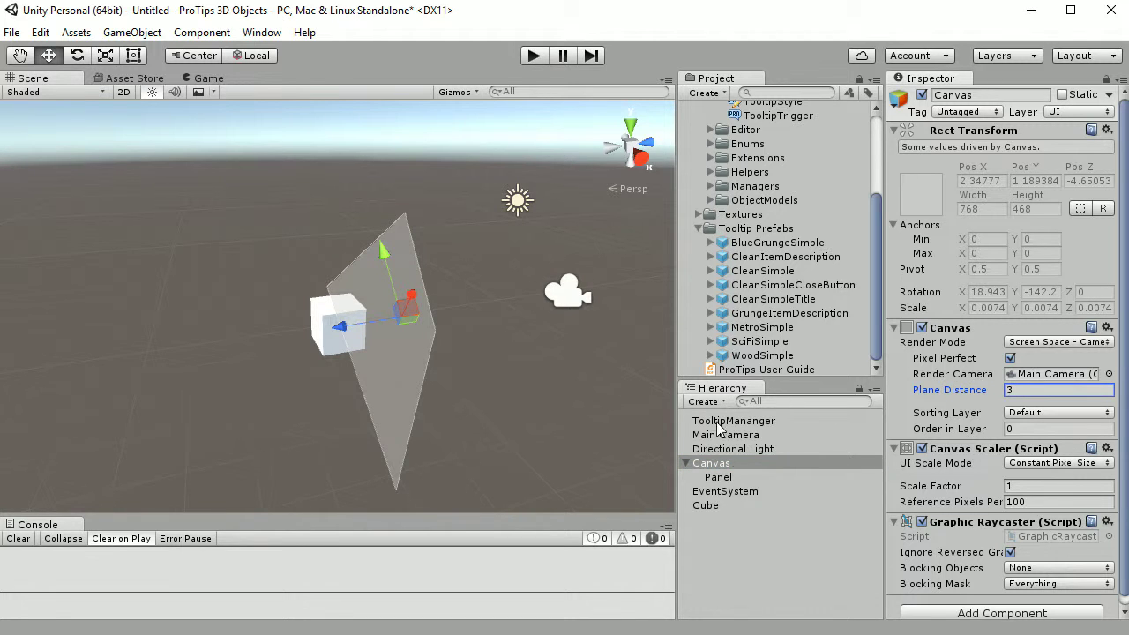
- Check the canvas plane's position between the cube and the Main Camera, and test the cube in play mode with the panel present
left_click(710, 505)
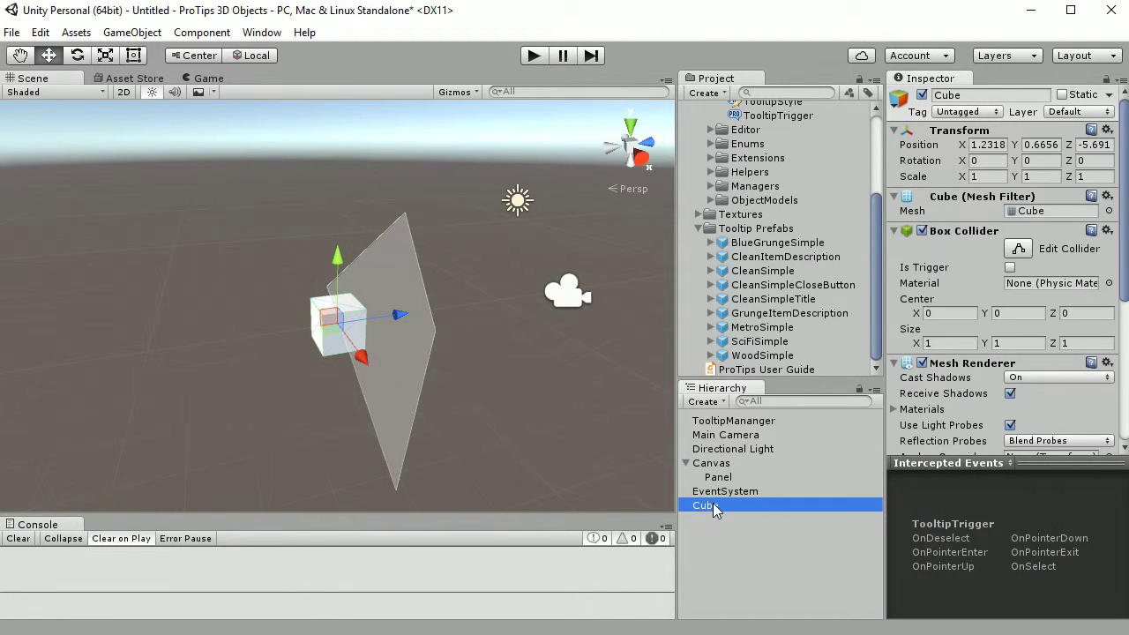
left_click(725, 435)
left_click_drag(565, 299, 453, 294, "alt")
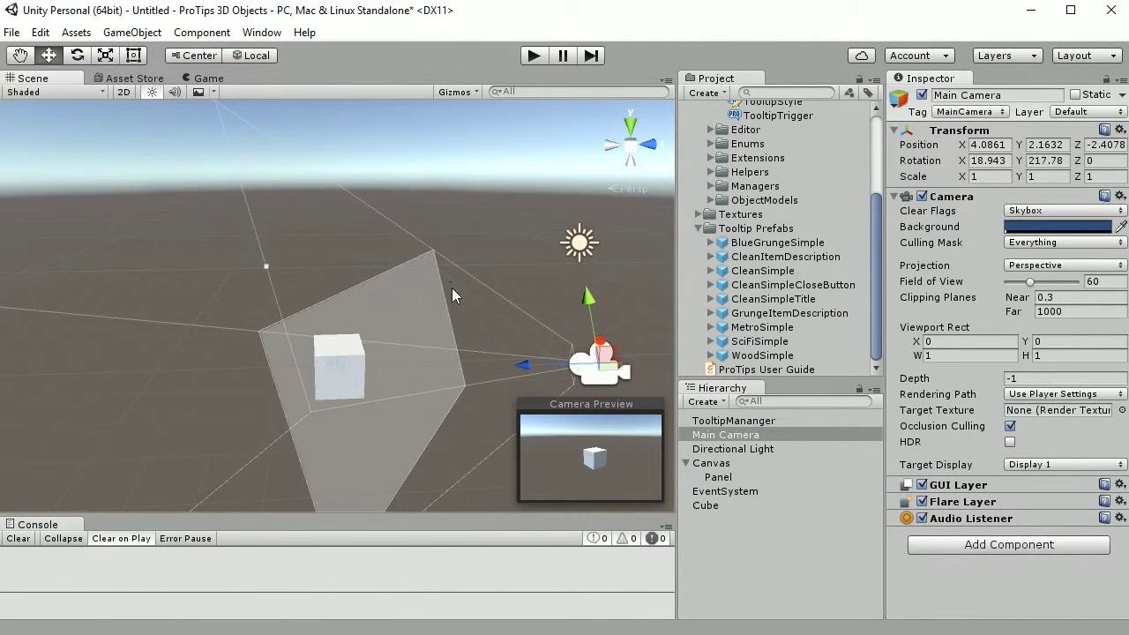
left_click(534, 56)
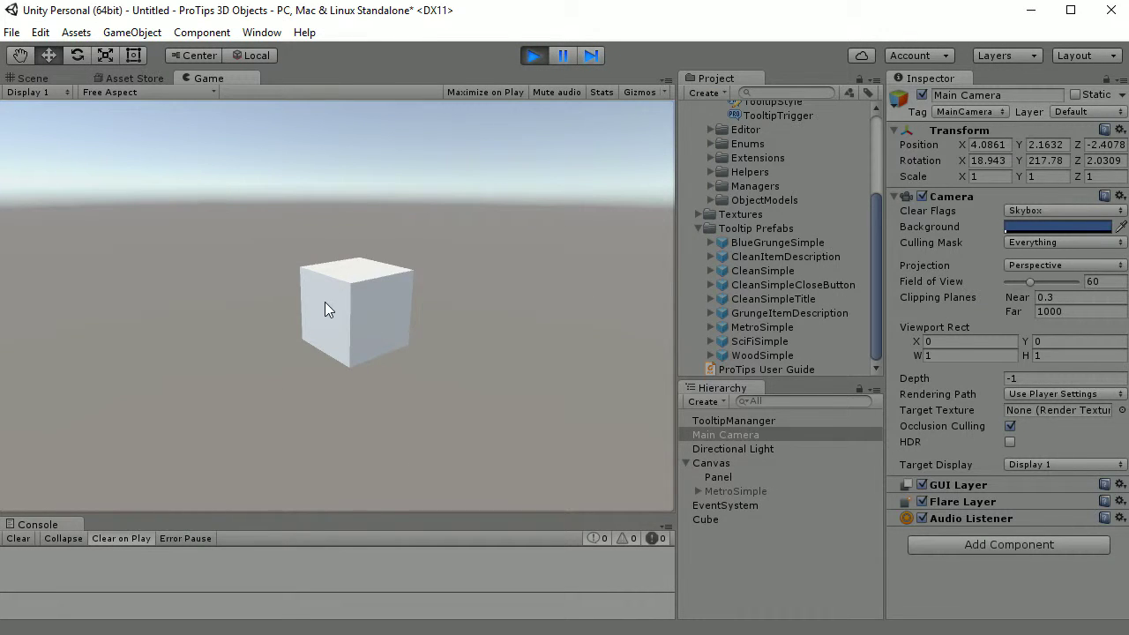
left_click(535, 55)
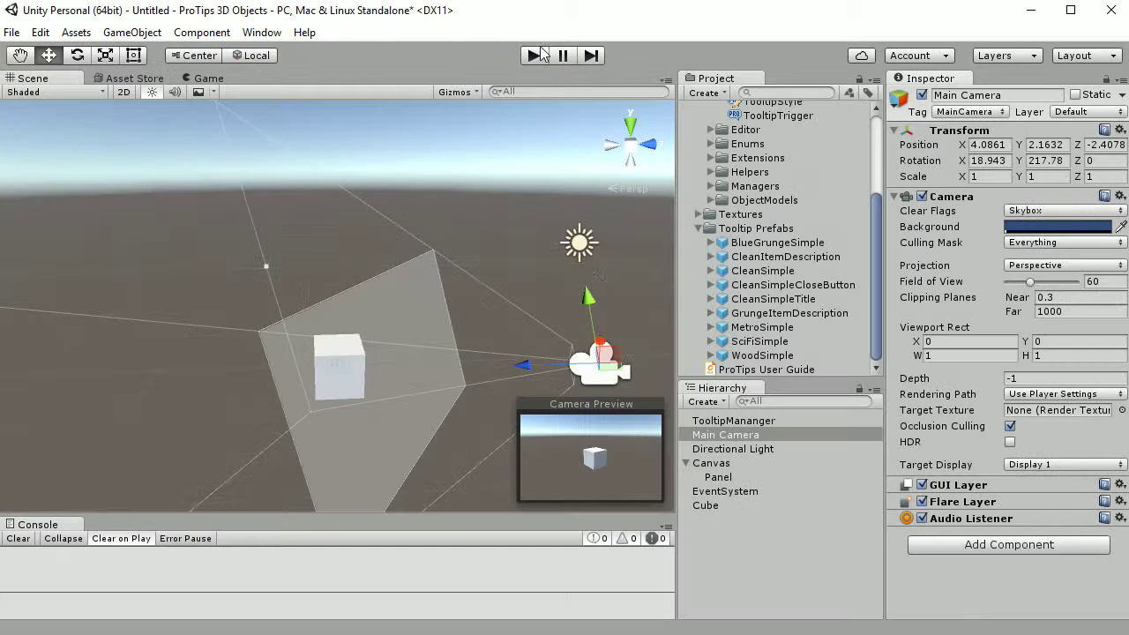
- Delete the Panel from the canvas
left_click(723, 478)
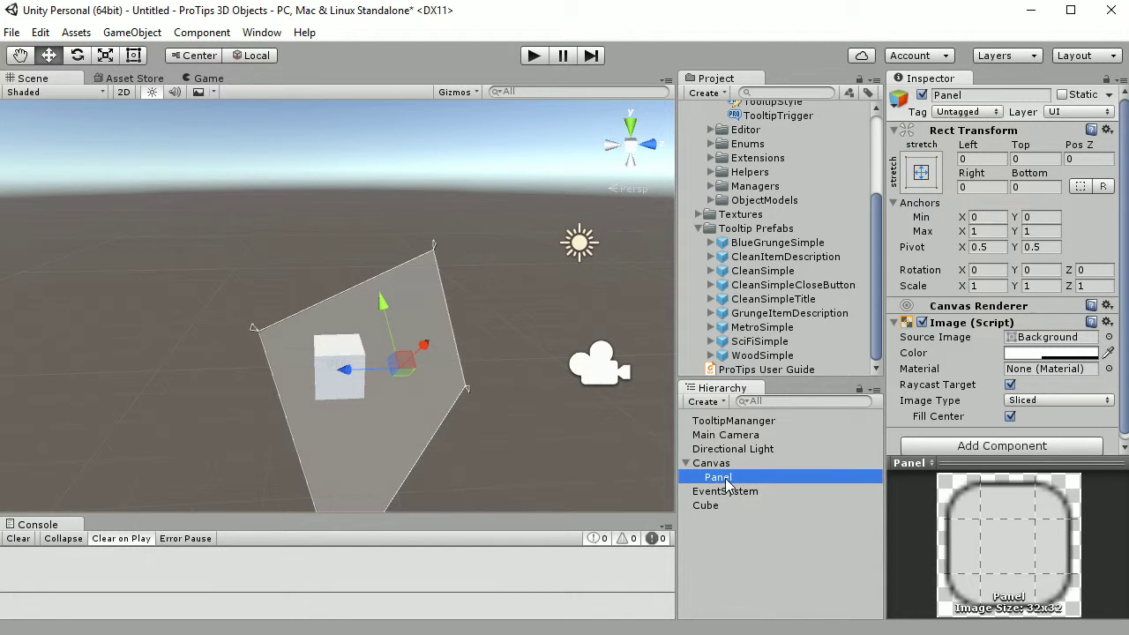
right_click(730, 480)
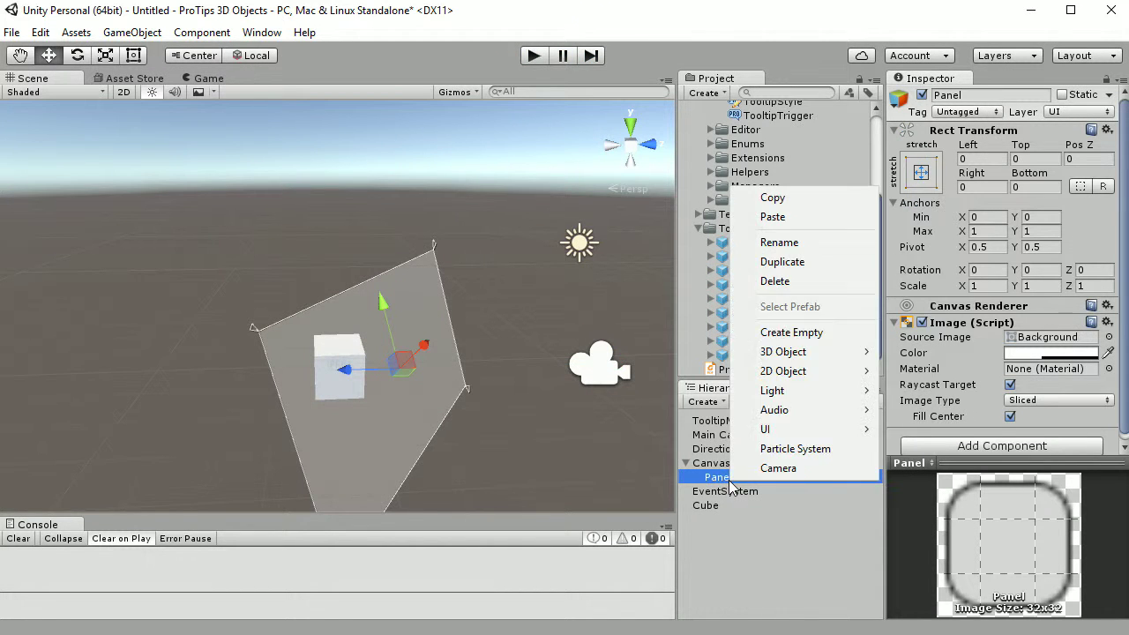
left_click(784, 284)
- Retest the cube's tooltip in play mode without the panel, and select the canvas after ending play mode
left_click(534, 55)
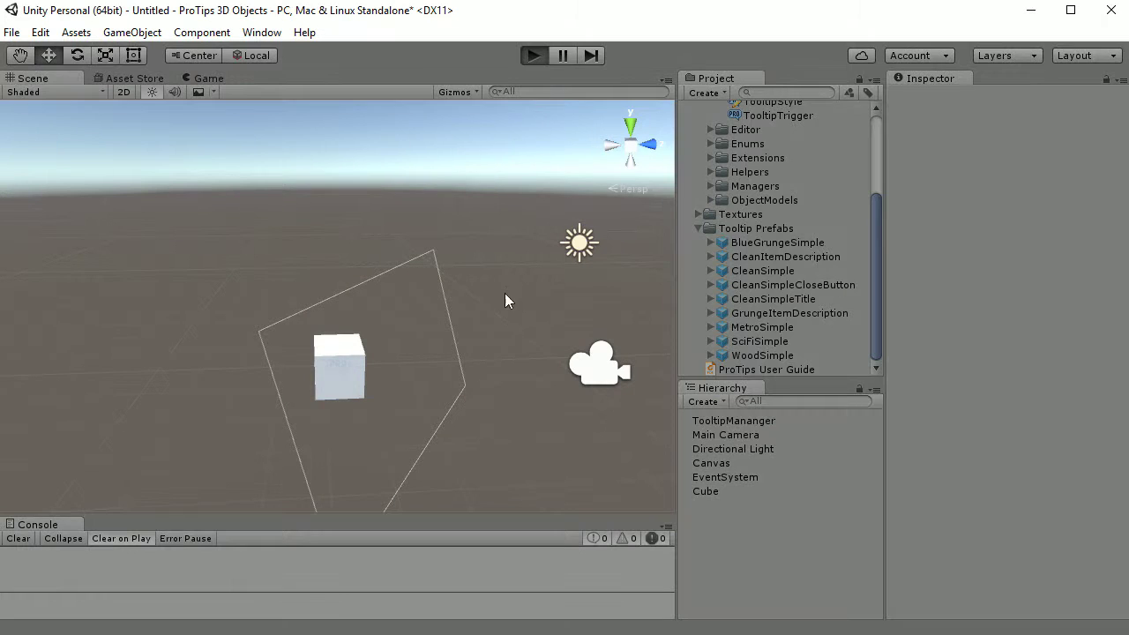
mouse_move(315, 284)
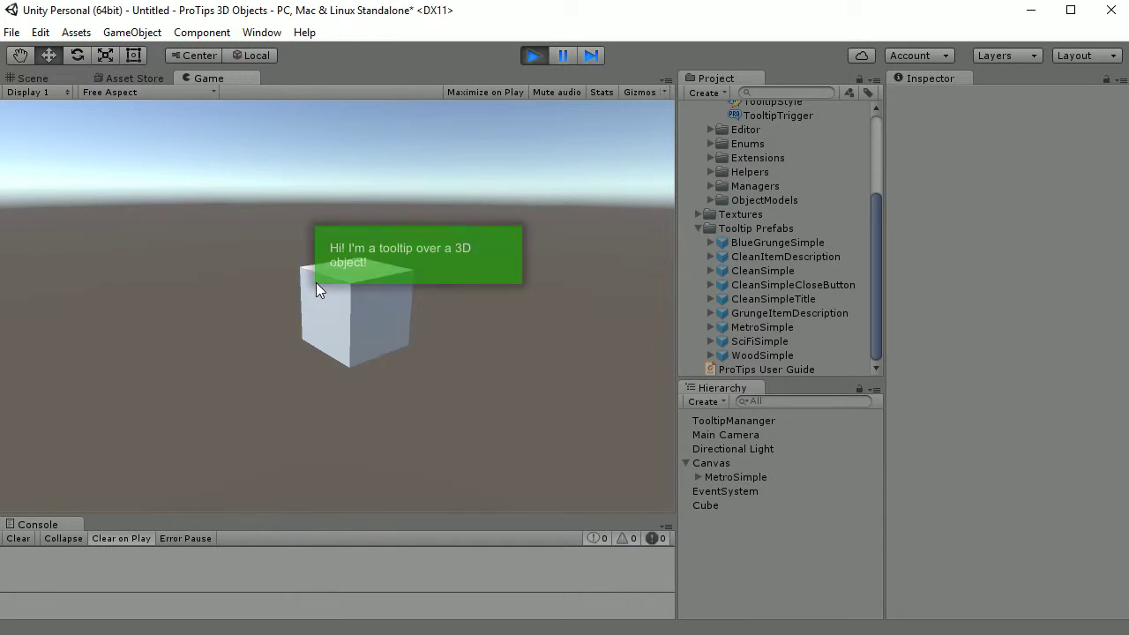
left_click(522, 57)
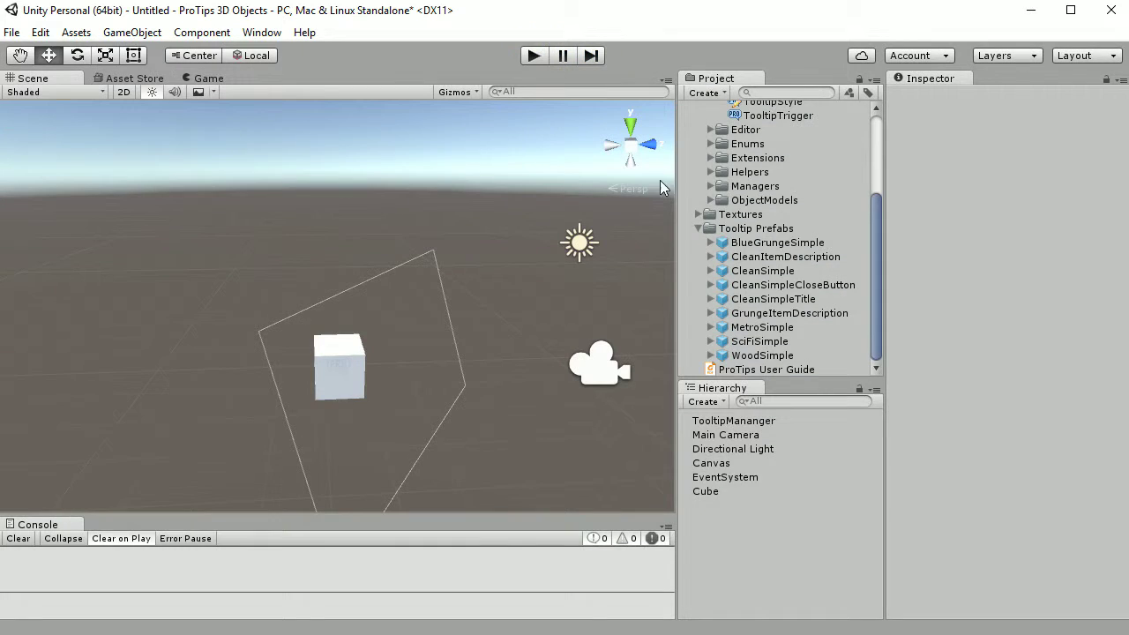
left_click(723, 461)
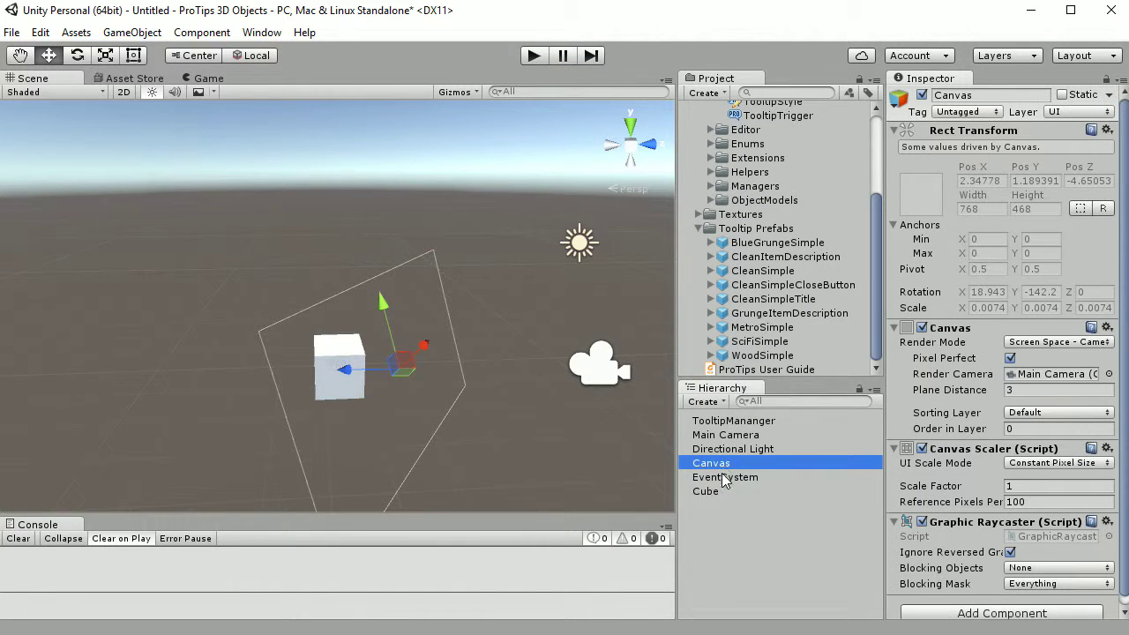
- Add a new UI Panel as a child of the Canvas
right_click(726, 466)
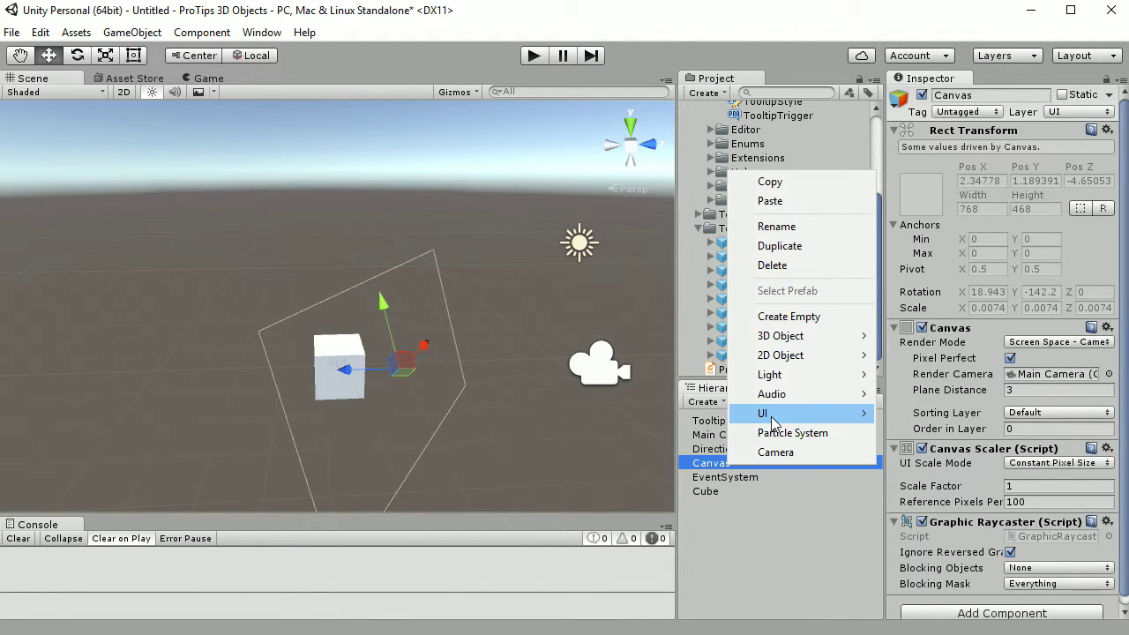
mouse_move(769, 414)
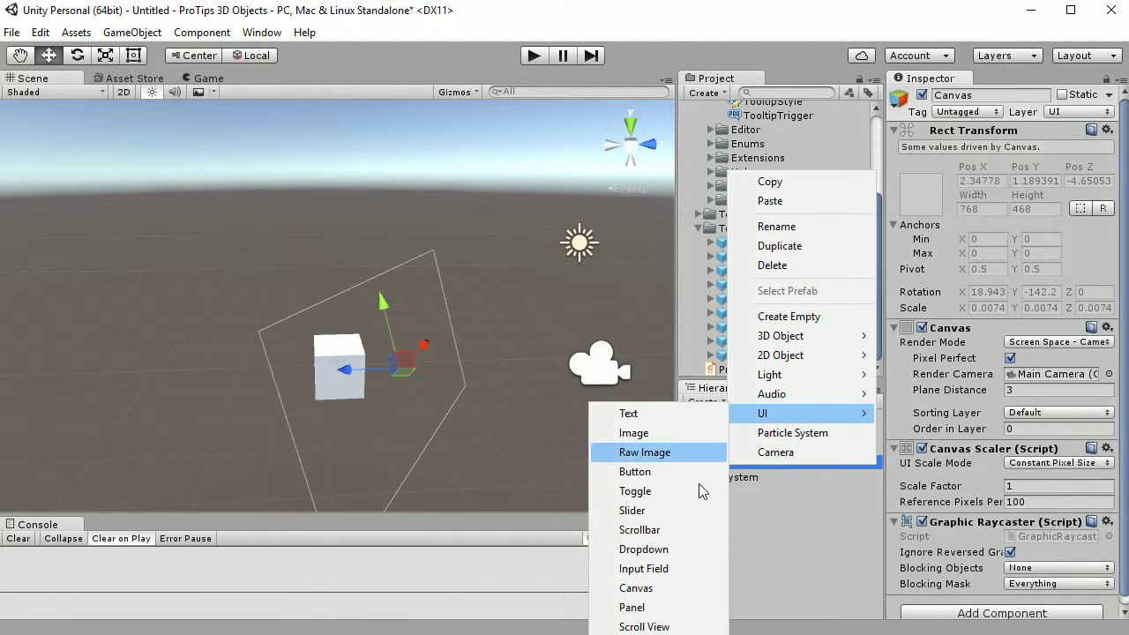
left_click(652, 607)
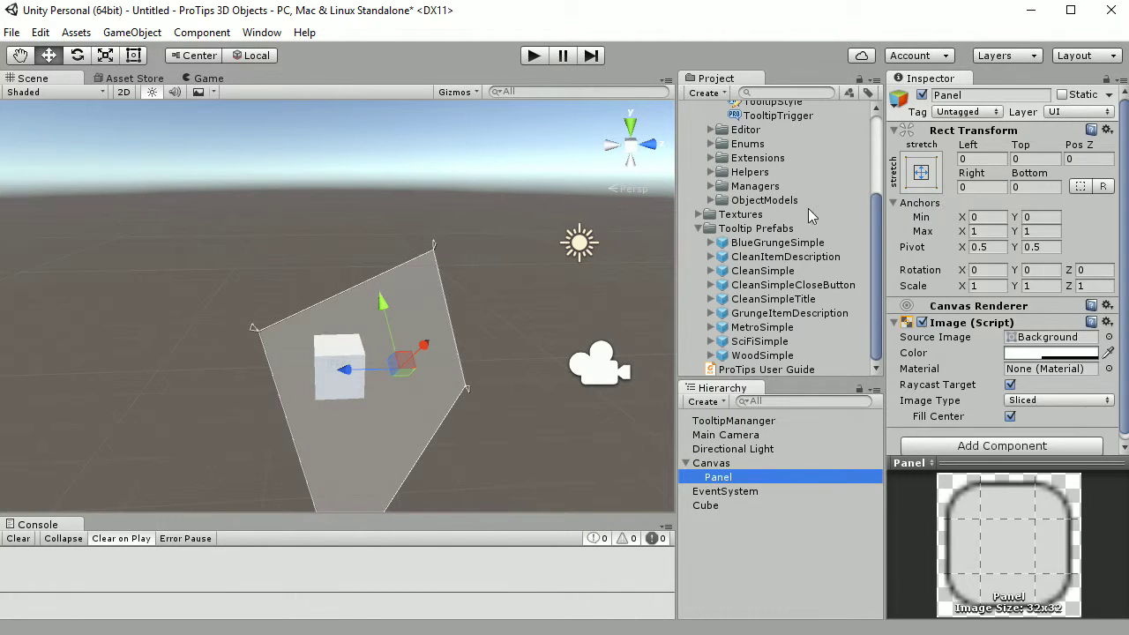
- Narrow the panel with the Rect tool by moving its left edge inward past the cube, to a Left offset of about 610
left_click_drag(569, 259, 388, 309, "alt")
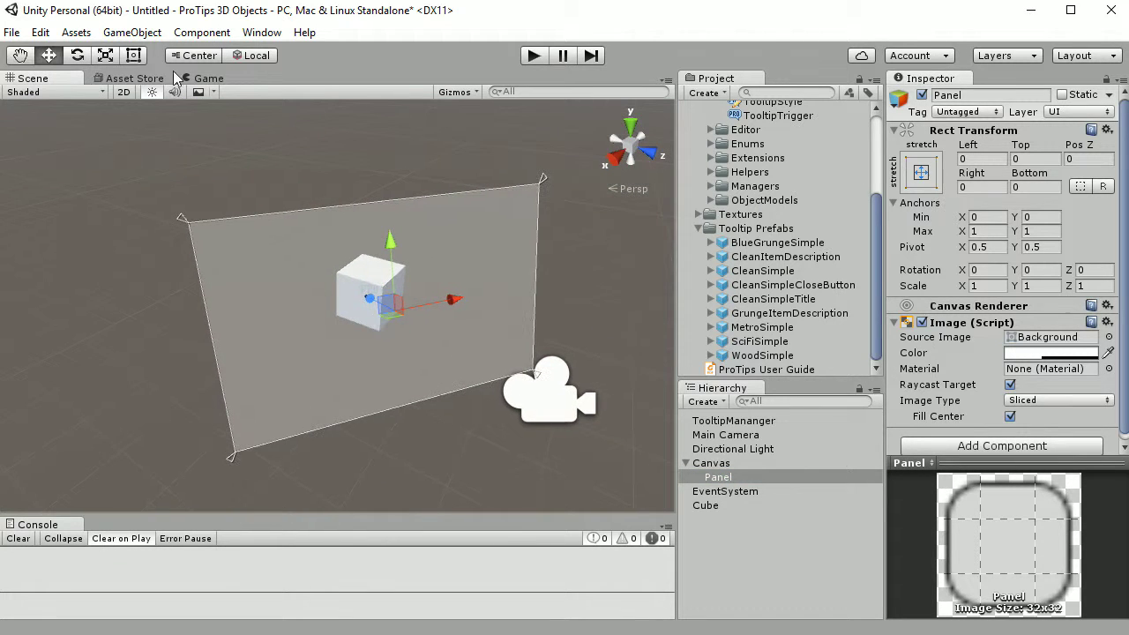
left_click(123, 94)
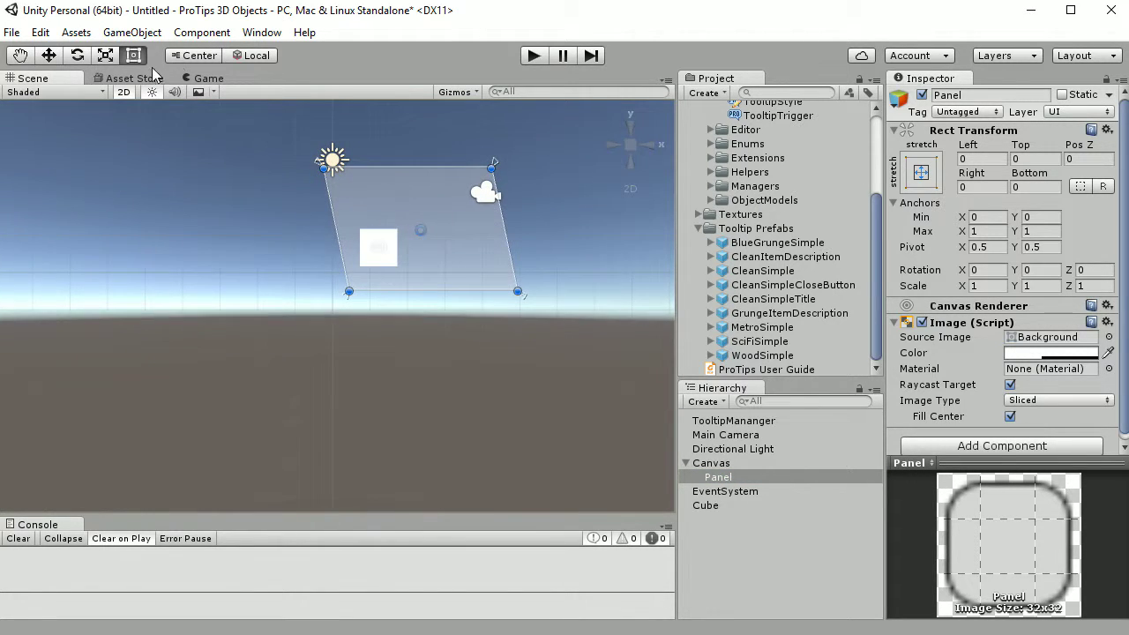
left_click(125, 88)
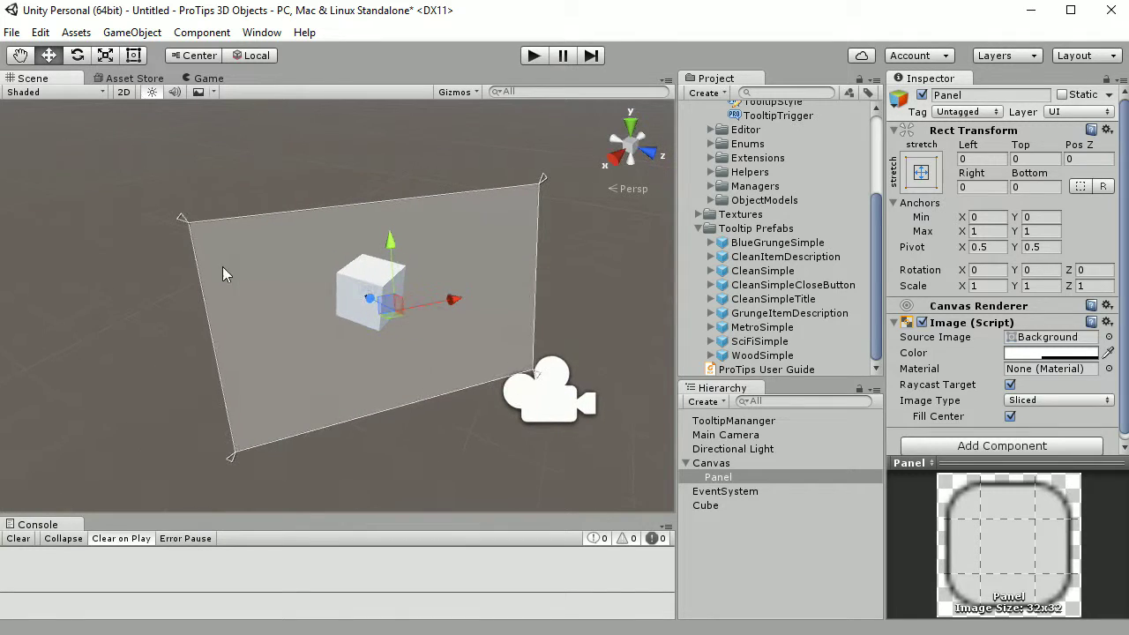
key("t")
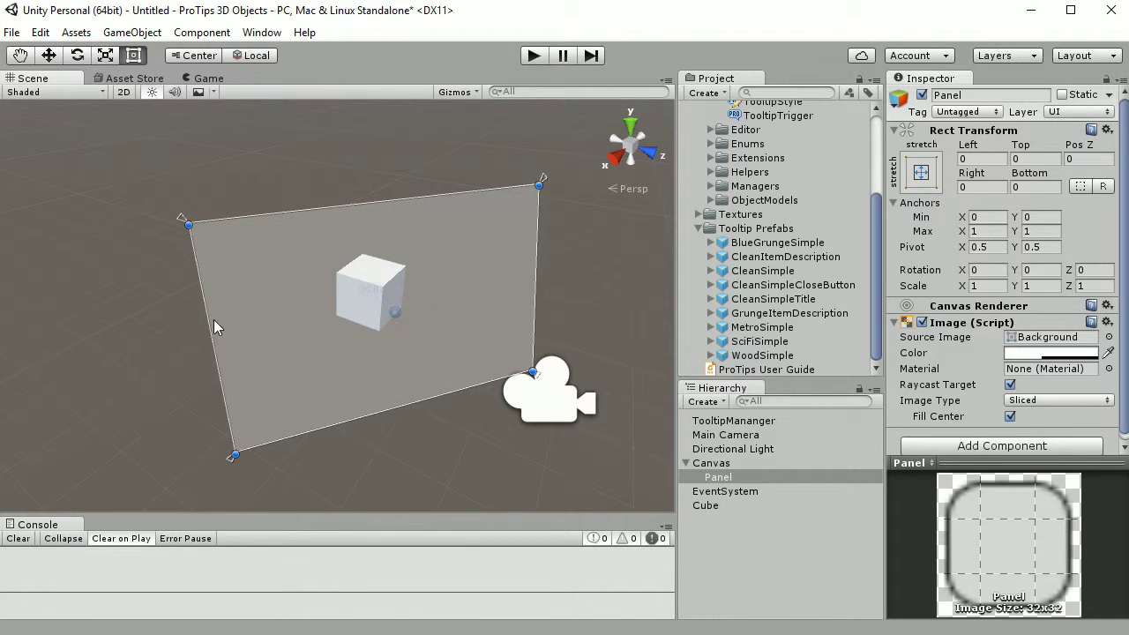
left_click_drag(213, 323, 481, 291)
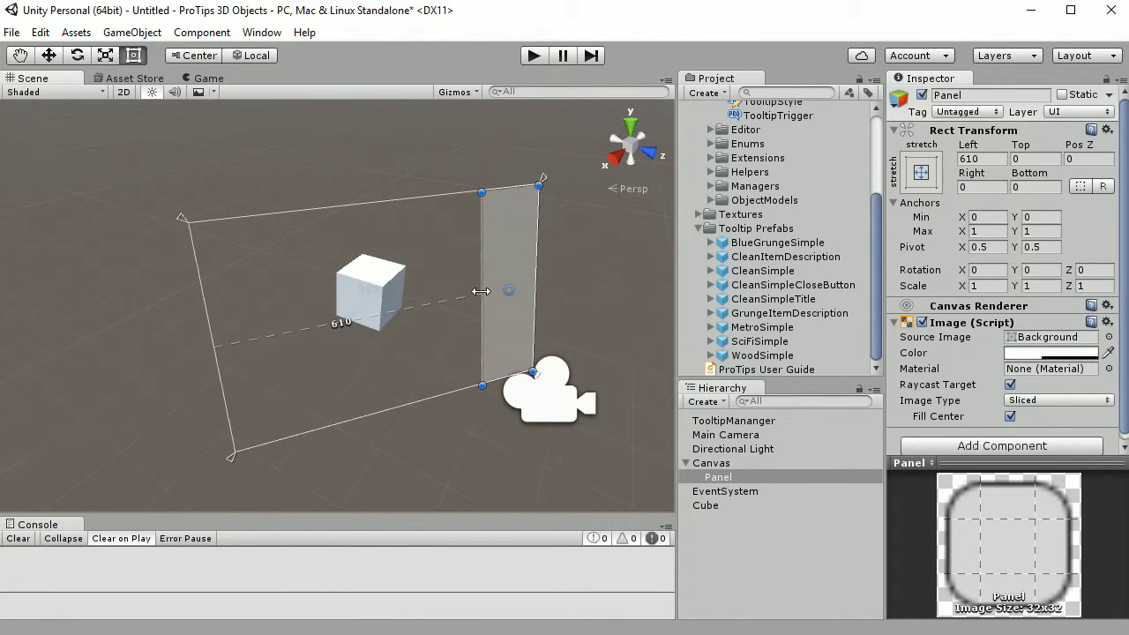
- Test the cube's tooltip in play mode with the narrowed panel beside the cube, and end play mode
left_click(535, 55)
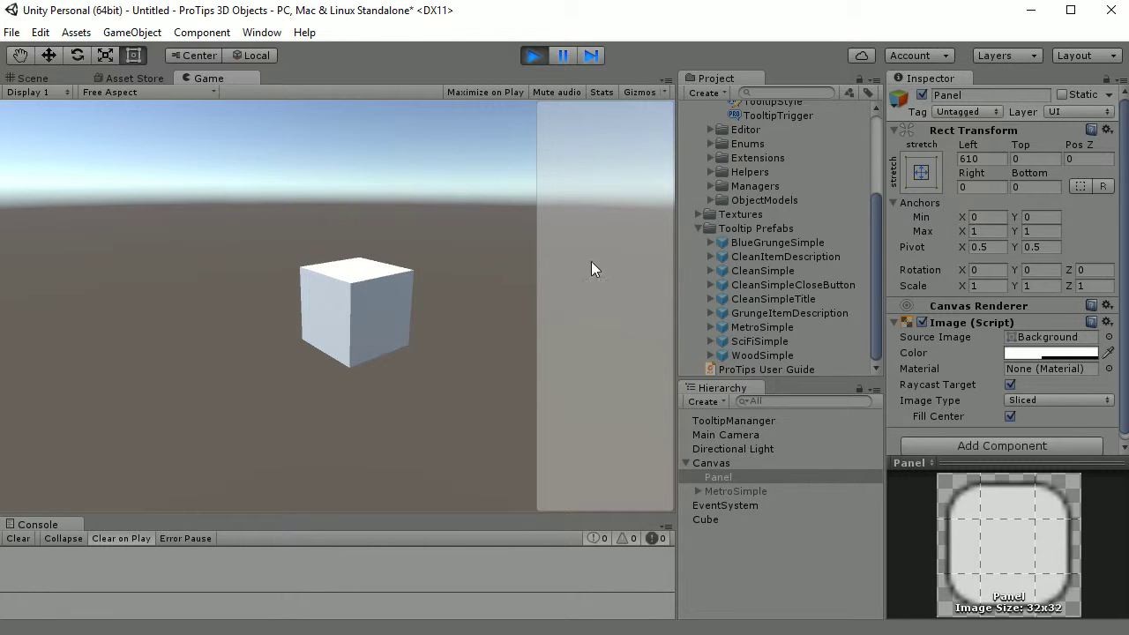
mouse_move(347, 302)
left_click(533, 55)
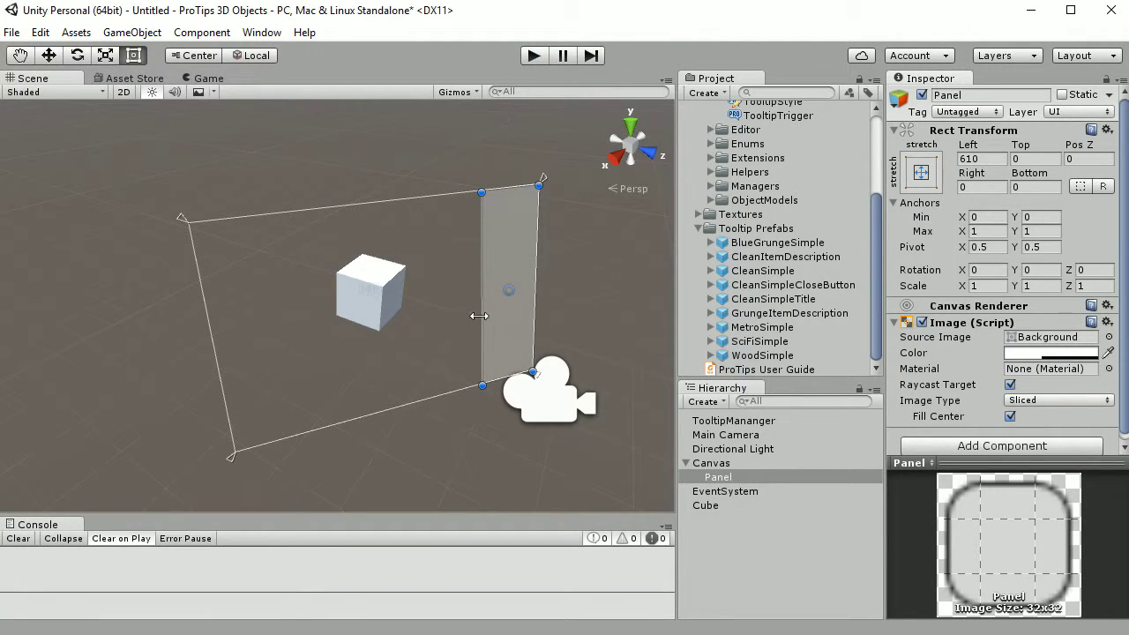